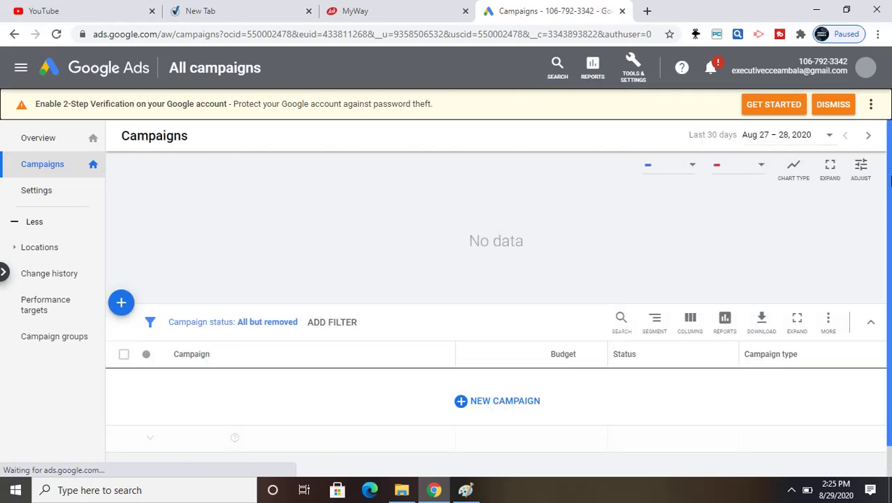
Step: Start a new campaign without a goal's guidance
left_click(513, 406)
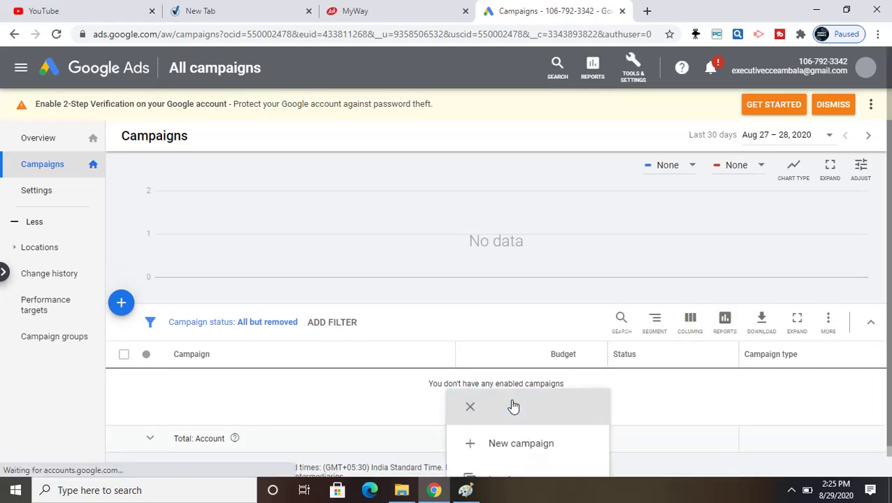
left_click(515, 433)
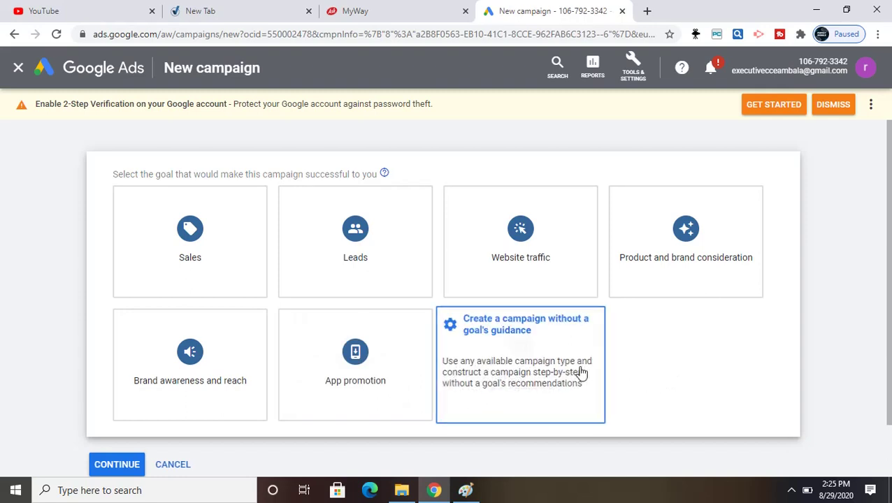
left_click(499, 365)
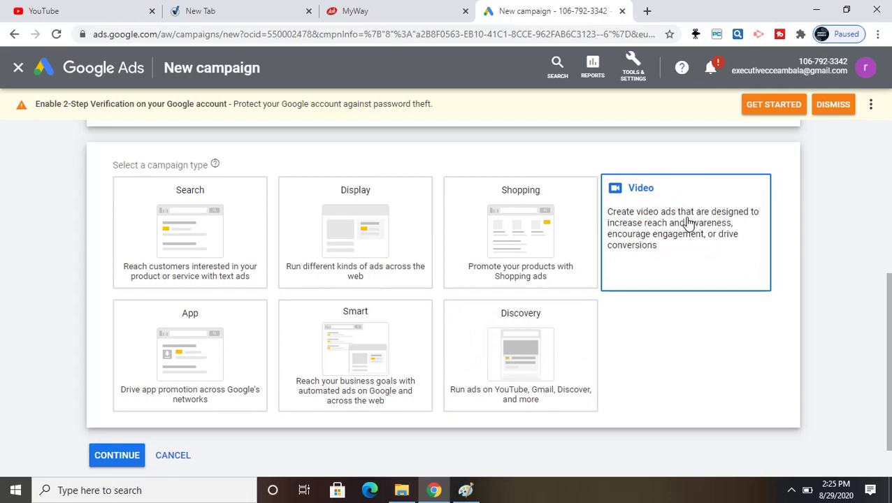
Step: Choose the Video campaign type with the Custom video campaign subtype and continue to the campaign settings
left_click(688, 222)
scroll(685, 223, "down", 2)
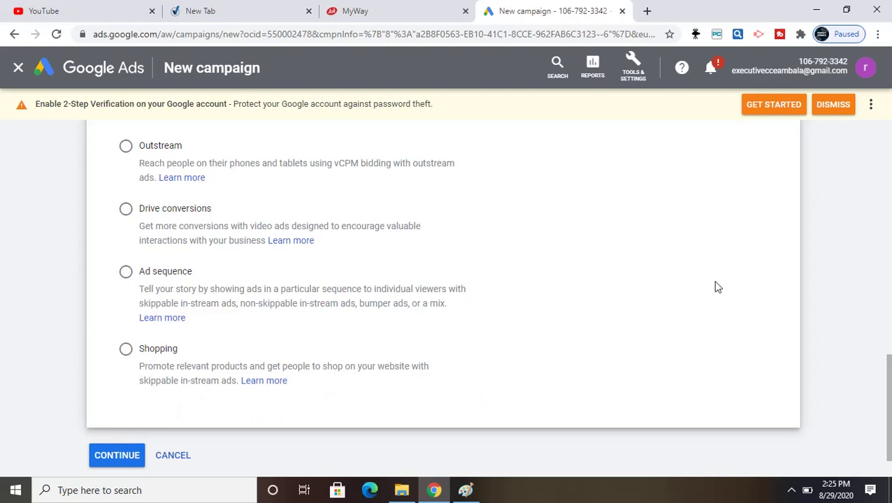
left_click_drag(889, 373, 889, 323)
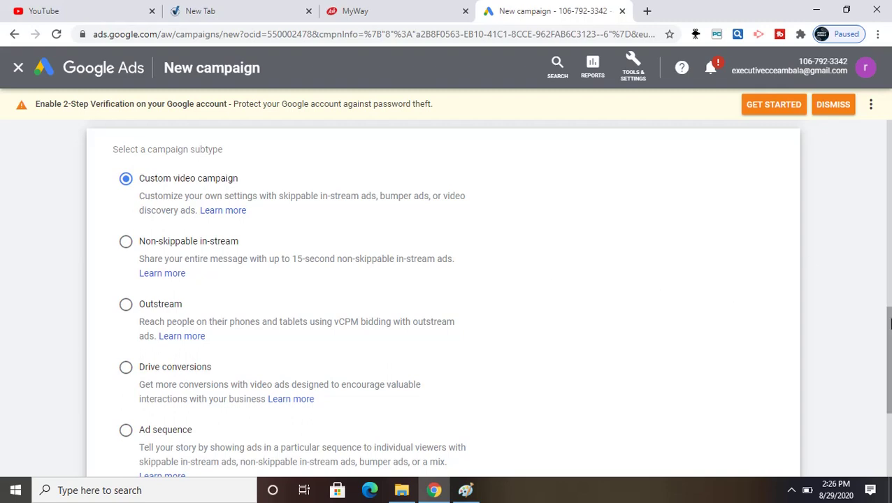
left_click_drag(889, 364, 887, 428)
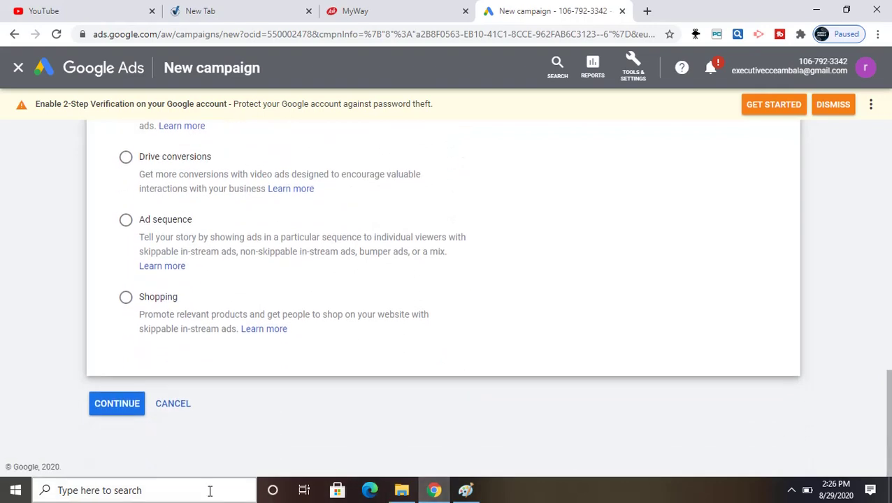
left_click(110, 414)
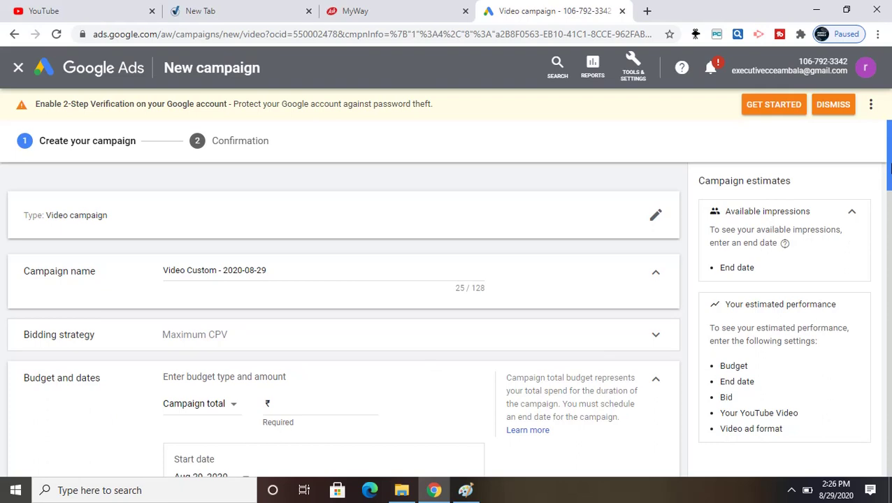
Step: Expand the Networks settings and review where the video ads can appear
left_click_drag(889, 168, 889, 231)
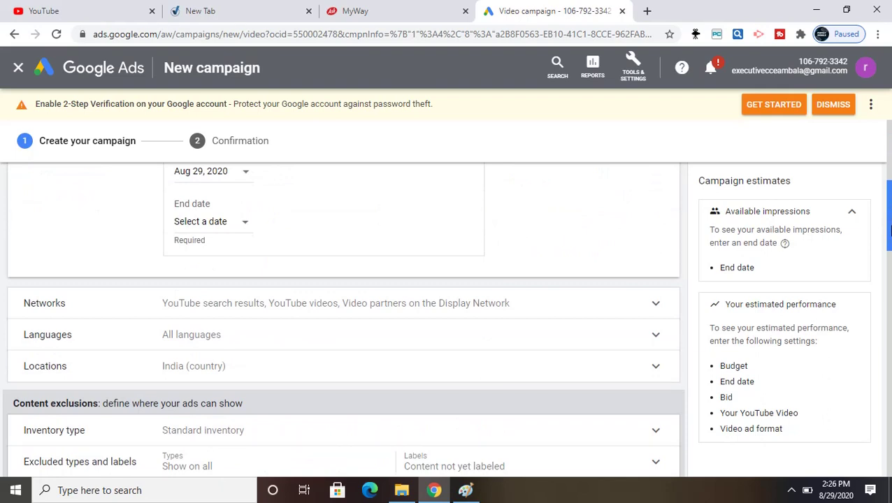
left_click(530, 317)
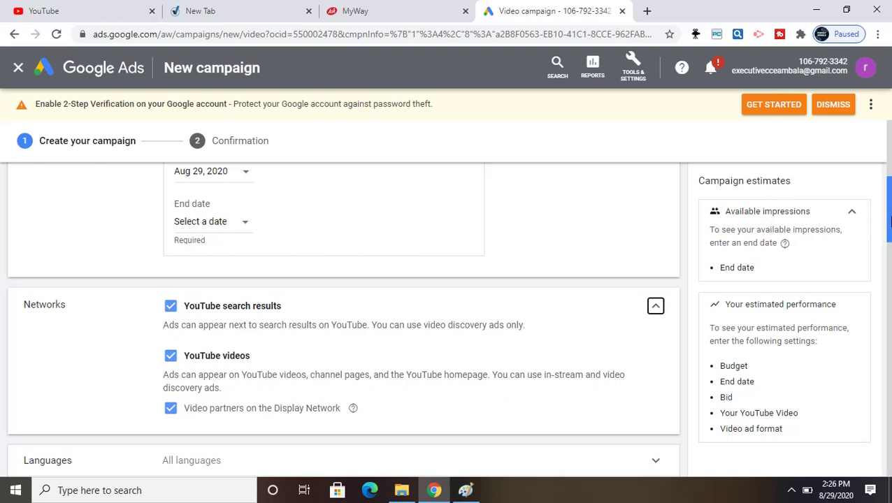
left_click_drag(889, 222, 889, 238)
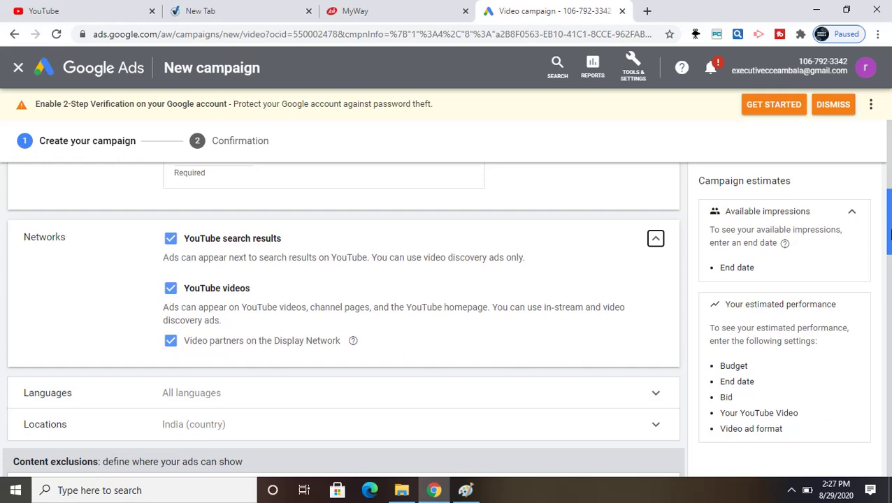
scroll(889, 238, "down", 2)
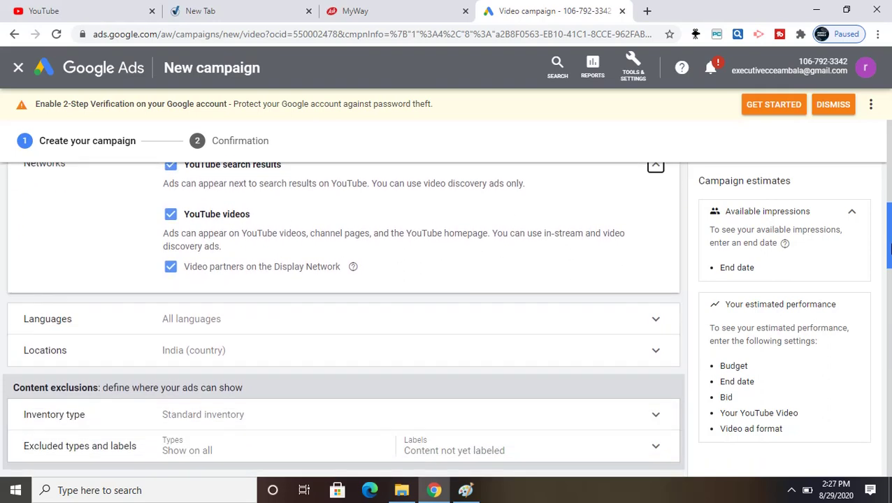
Step: Expand the Languages settings and choose All languages for the campaign
left_click(342, 310)
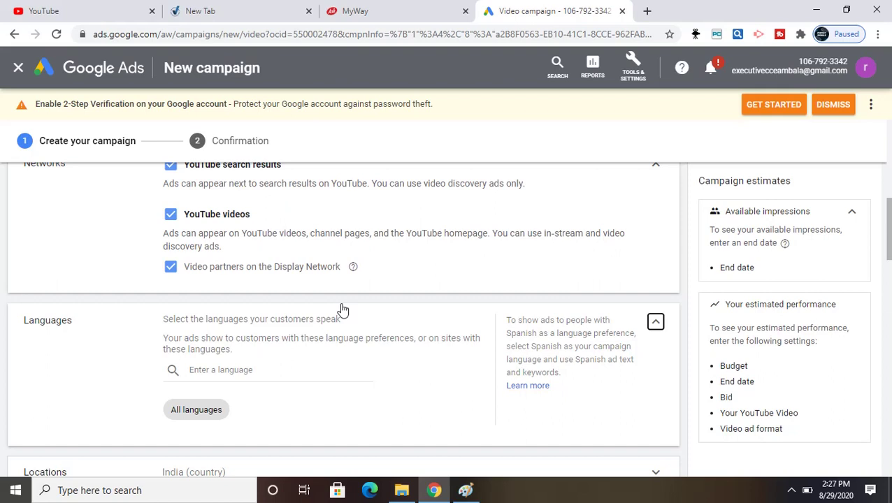
left_click(272, 371)
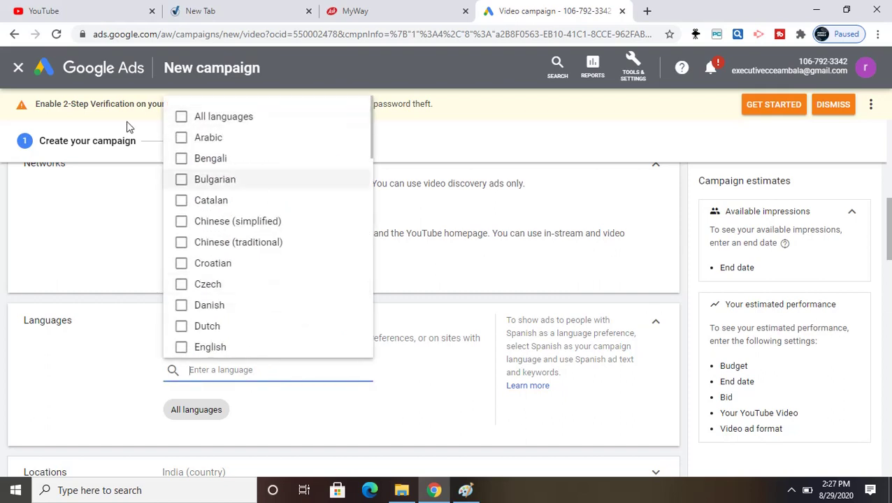
left_click(182, 118)
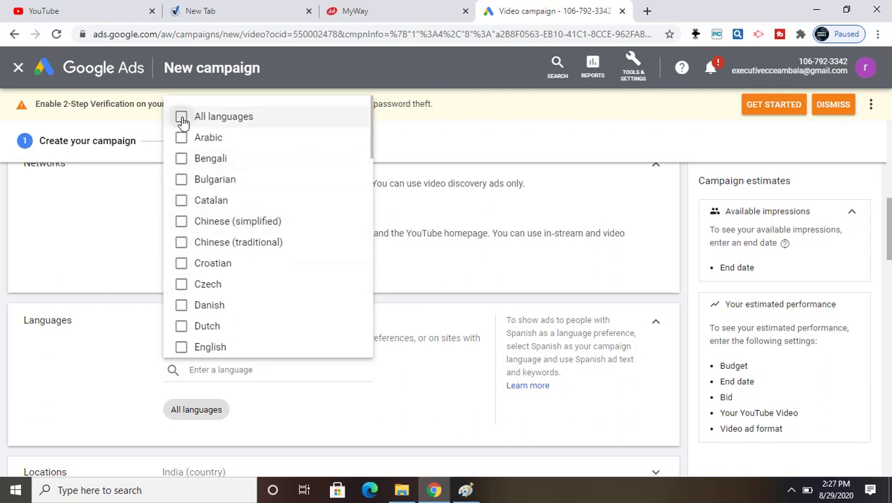
left_click(286, 411)
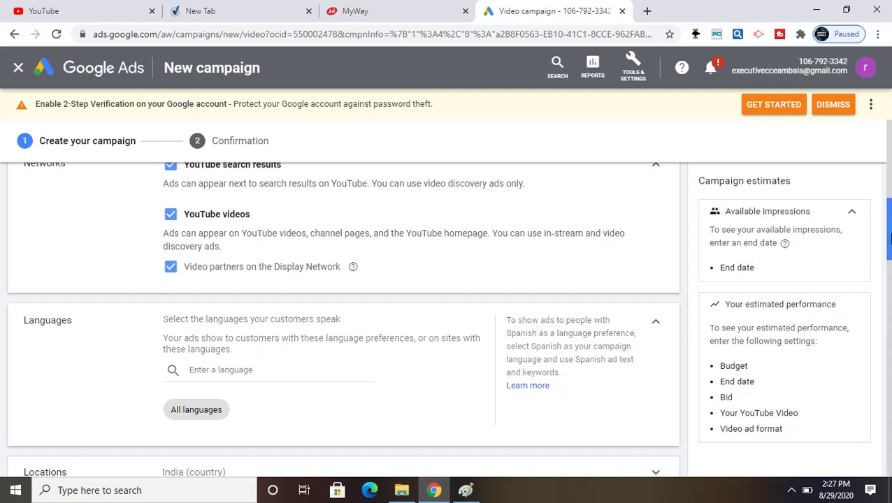
Step: Expand the Locations settings and choose to enter another location instead of India
left_click_drag(889, 238, 890, 273)
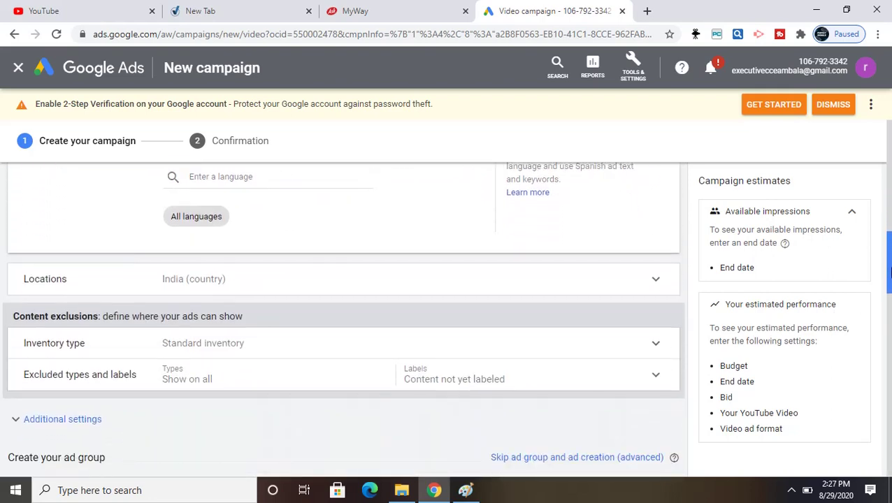
left_click(201, 289)
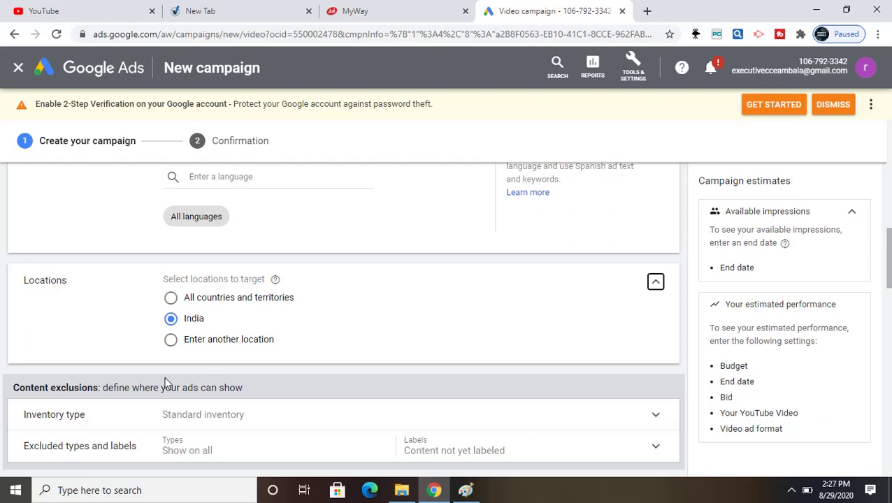
left_click(170, 346)
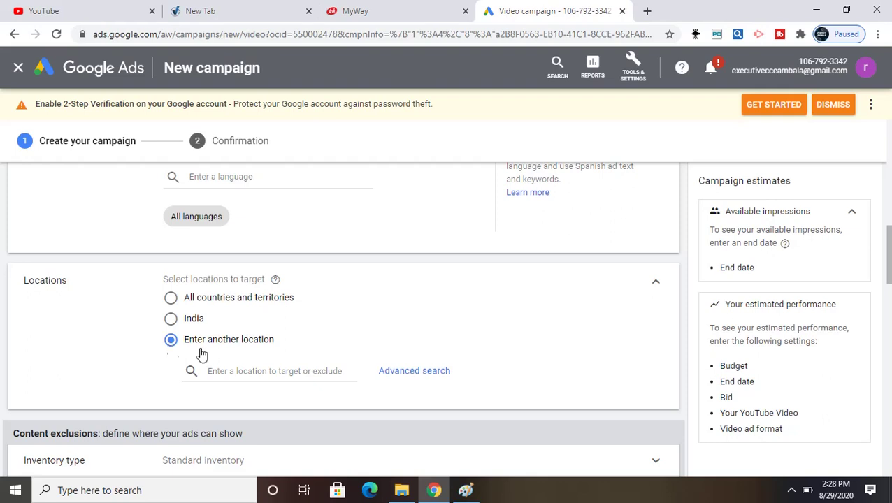
Step: Try targeting the city Ambala Cantt, Haryana, India, and clear it from the targeted locations
left_click(223, 372)
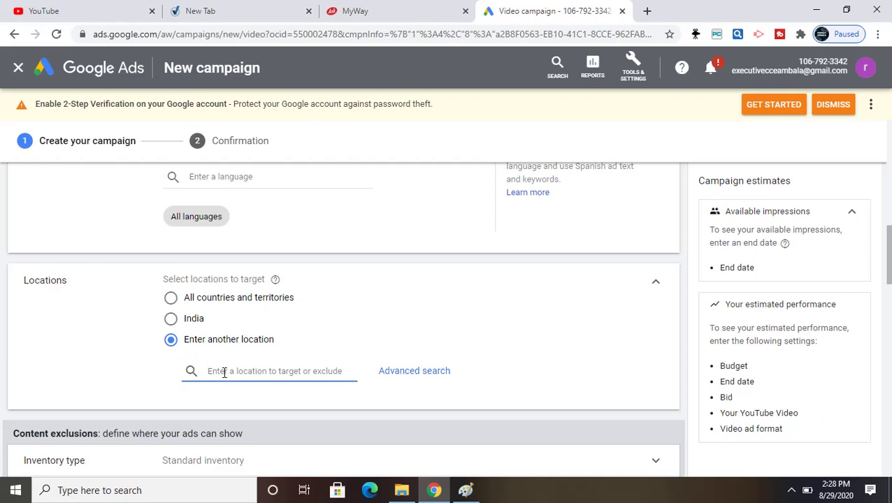
type("AMB")
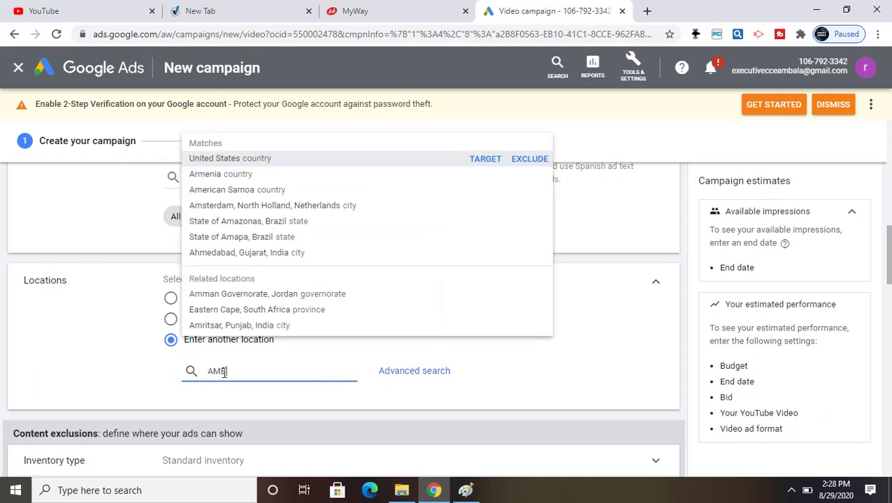
type("ALA")
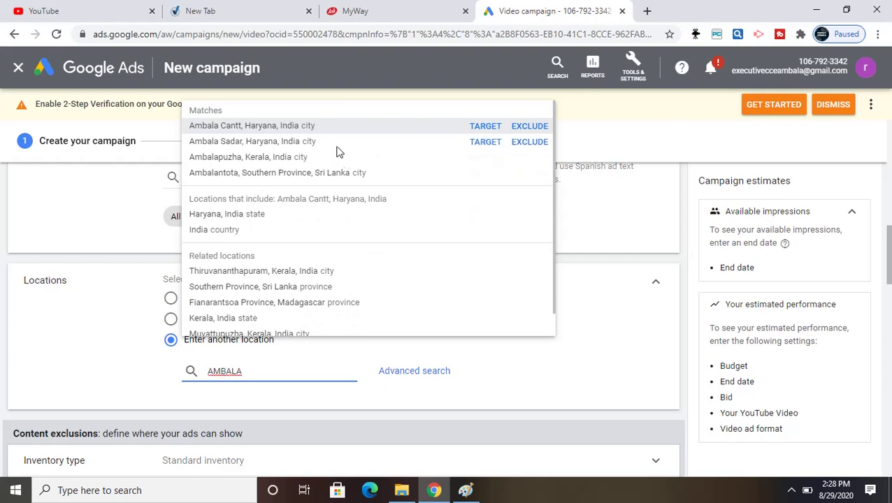
left_click(492, 127)
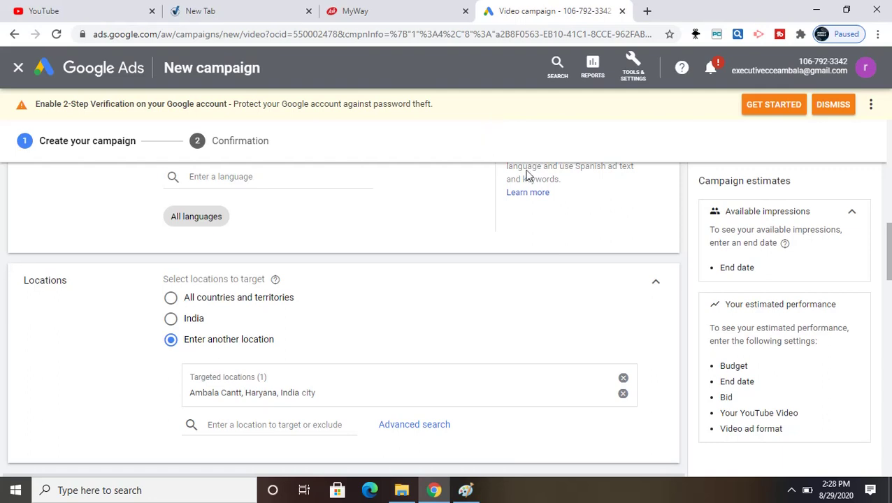
left_click(627, 381)
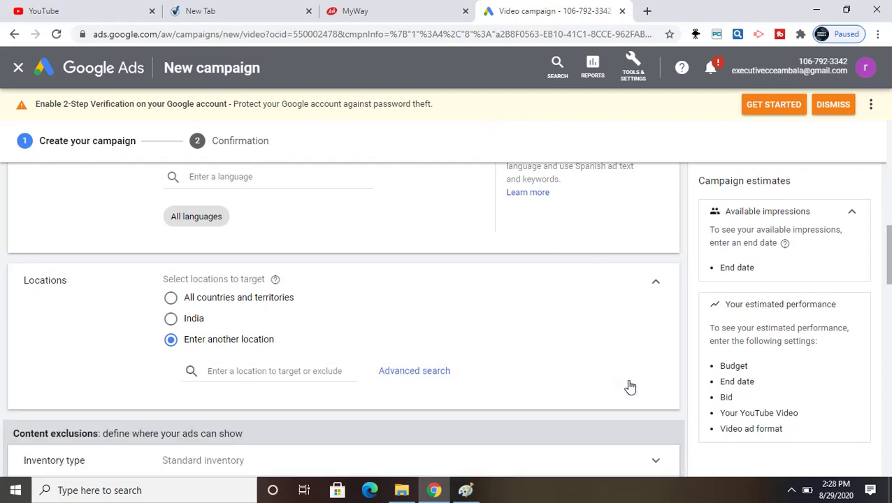
Step: Try excluding the city Ambala Cantt, Haryana, India, and clear it from the excluded locations
left_click(286, 370)
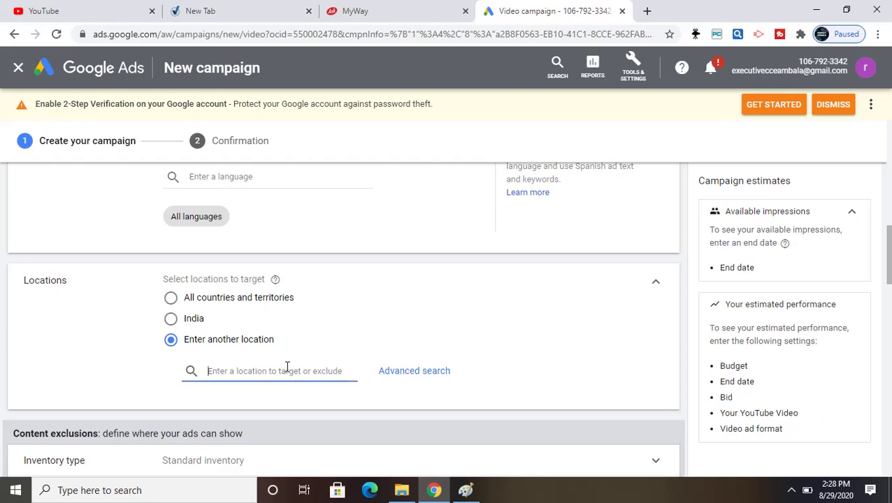
type("AM")
type("BALA")
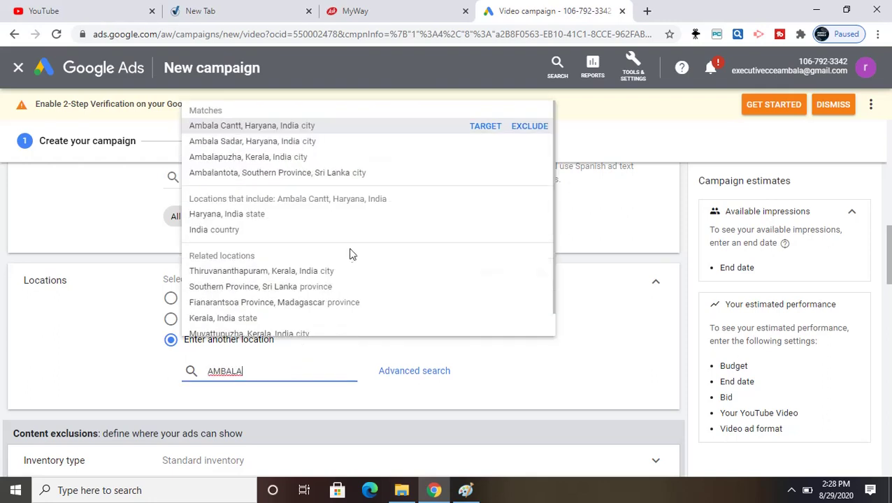
left_click(531, 125)
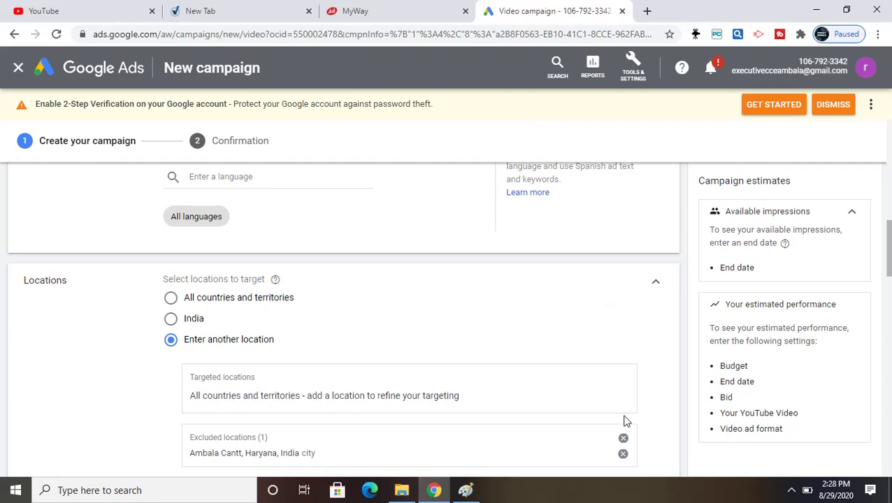
left_click(624, 441)
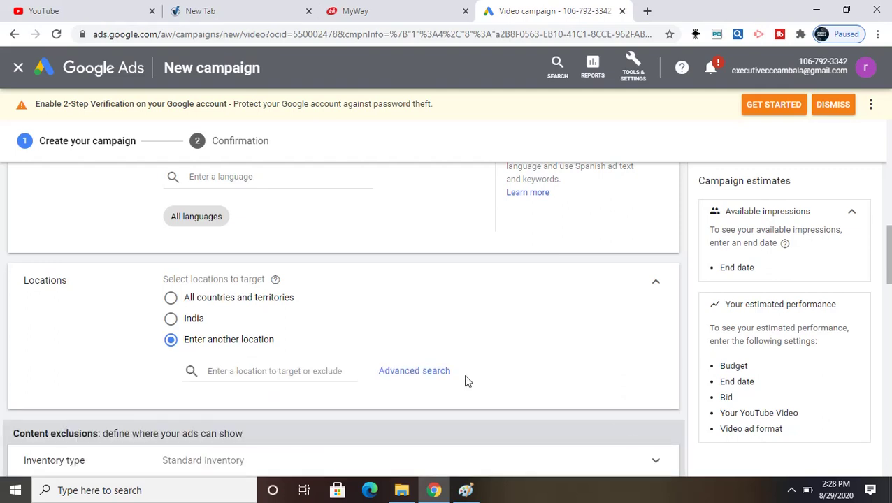
Step: Search for AMBALA CITY in the advanced location search and target Ambala Cantt, Haryana, India
left_click(425, 380)
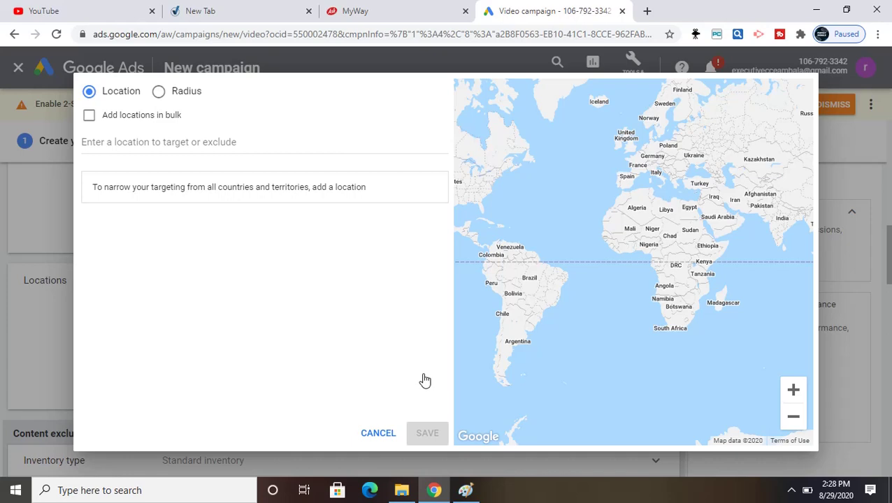
left_click(234, 144)
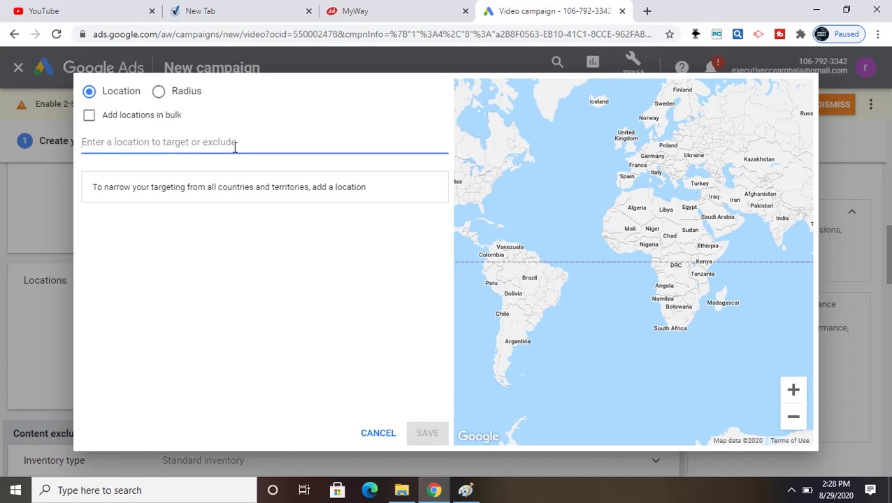
type("AMBA")
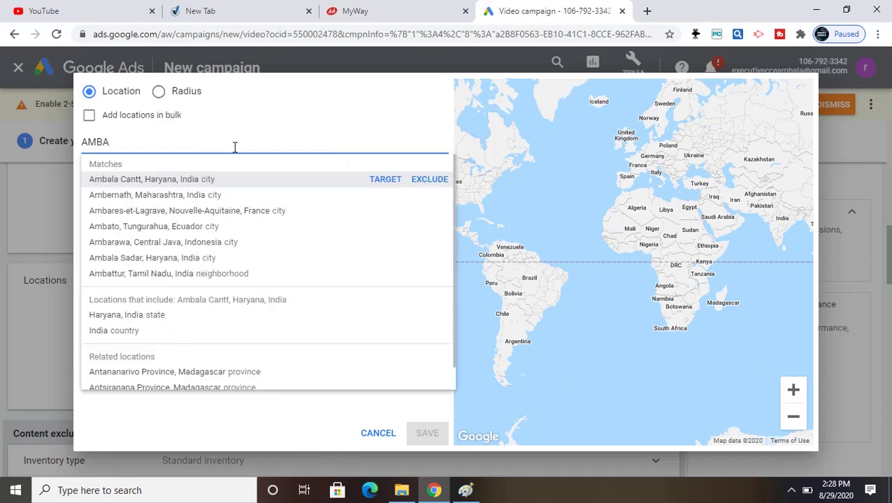
type("LA ")
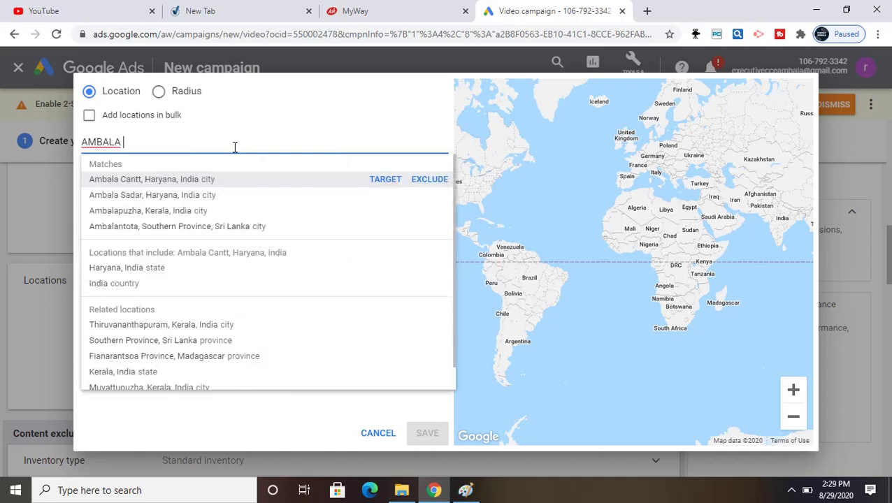
type("CITY")
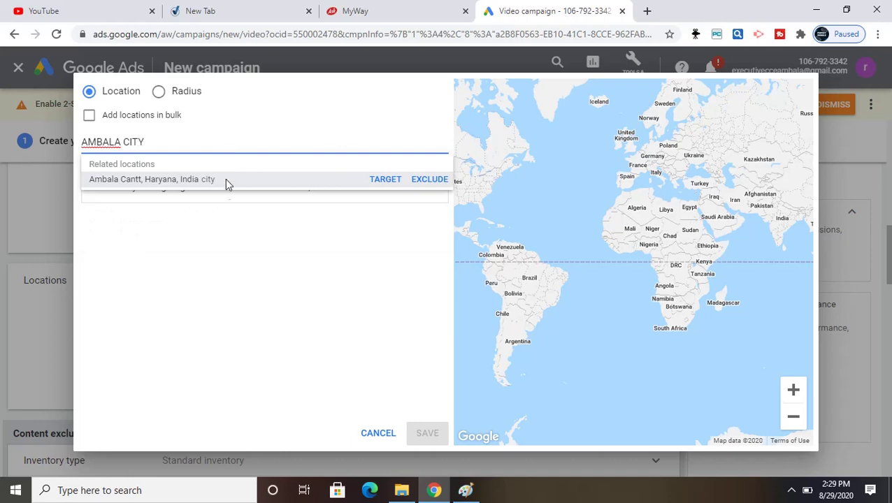
left_click(223, 178)
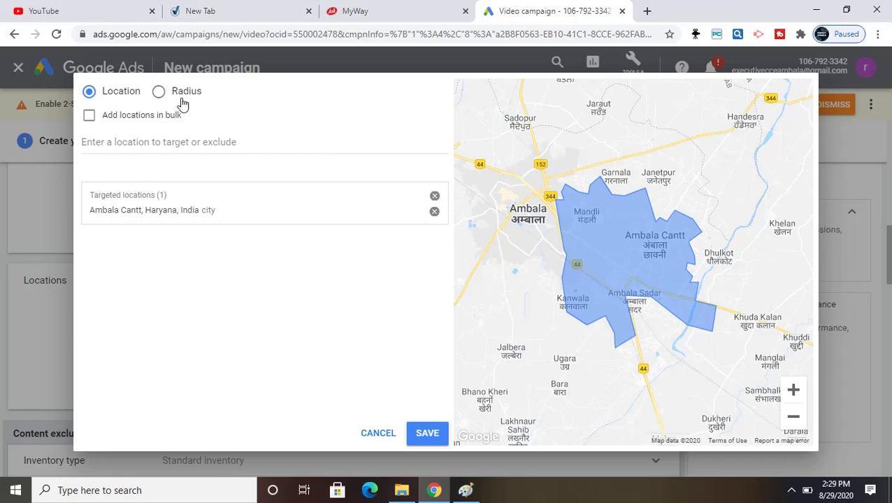
Step: Try targeting a 20 mi radius around Ambala City, Haryana, and another 20 mi radius around Ambala Cantt, Haryana
left_click(159, 91)
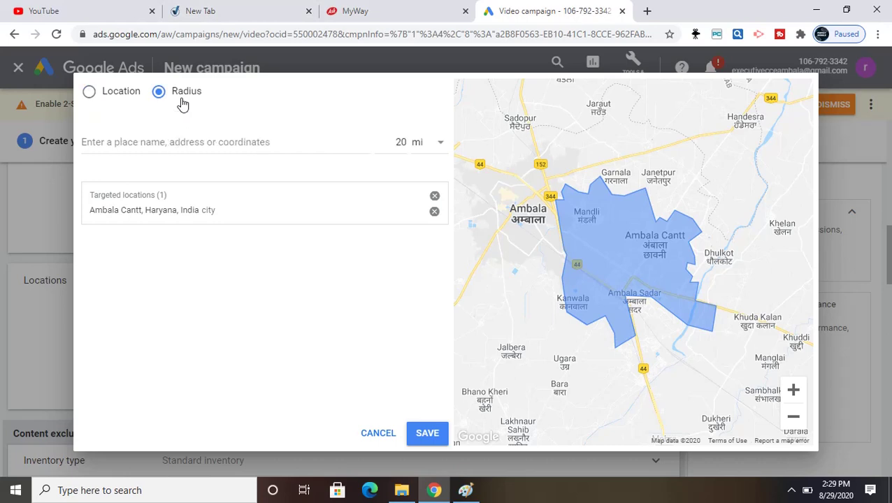
left_click(160, 141)
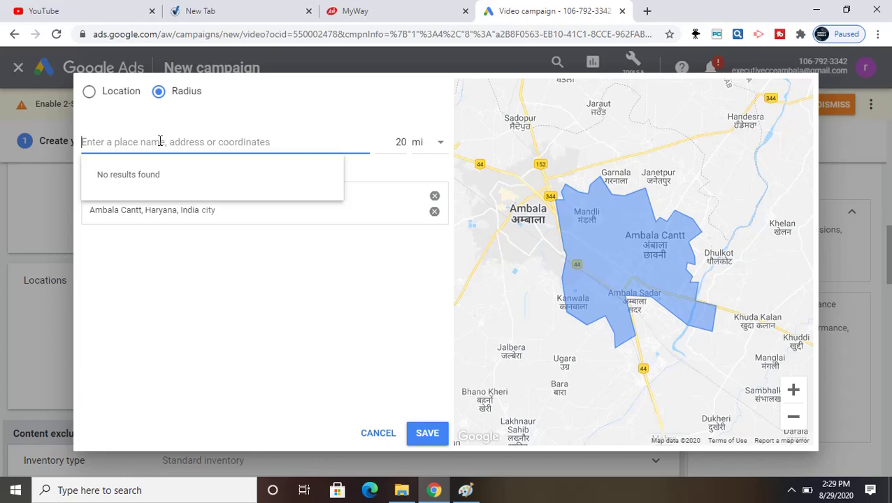
type("AMN")
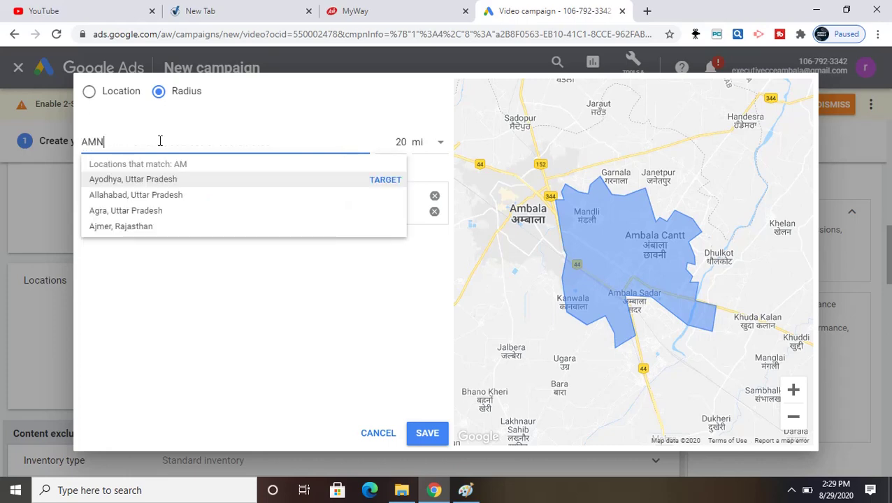
key("ctrl+a")
type("AMB")
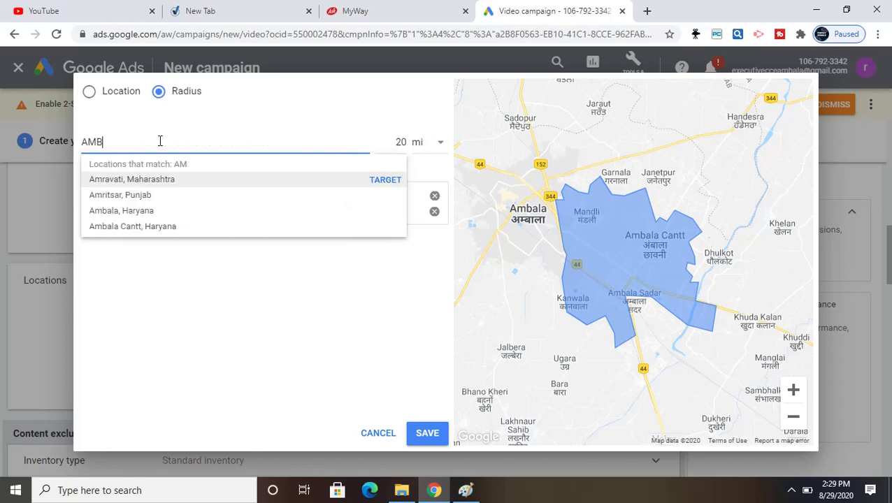
type("ALA")
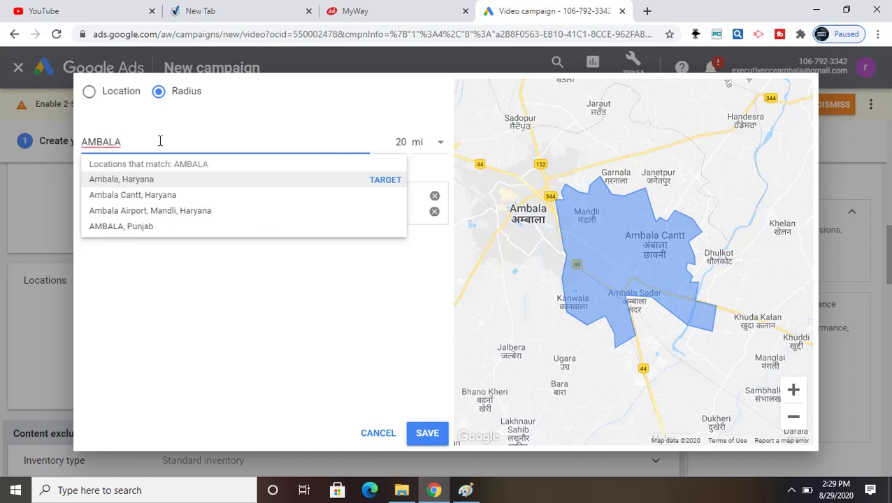
type(" CITY")
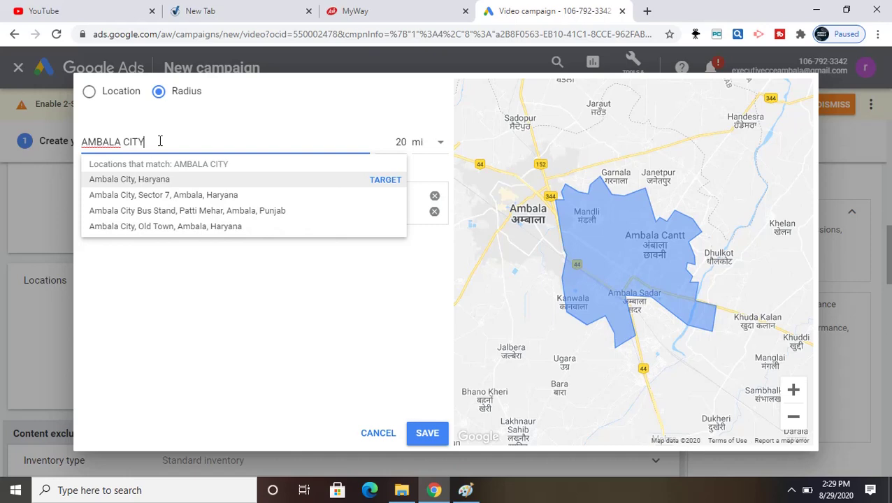
key("Return")
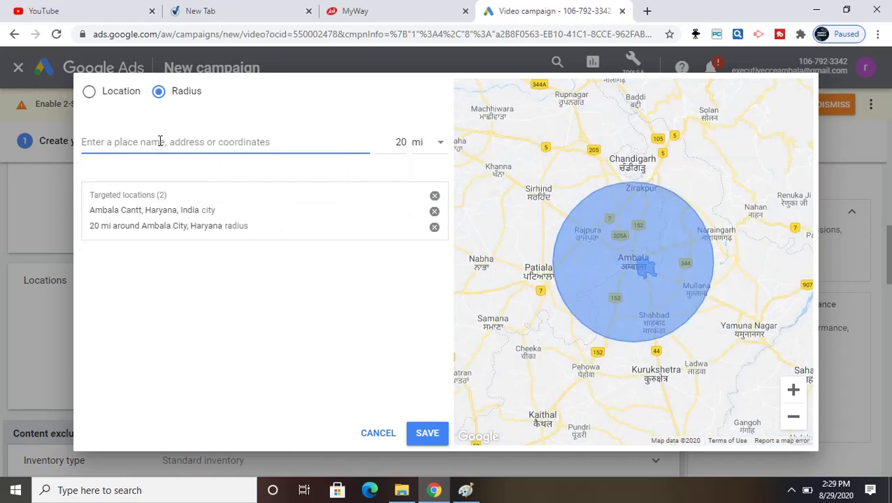
type("AMBALA")
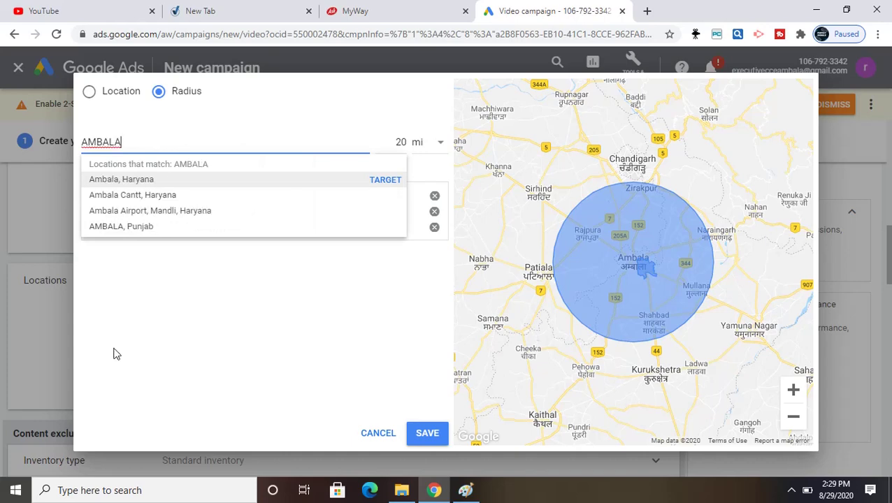
left_click(140, 195)
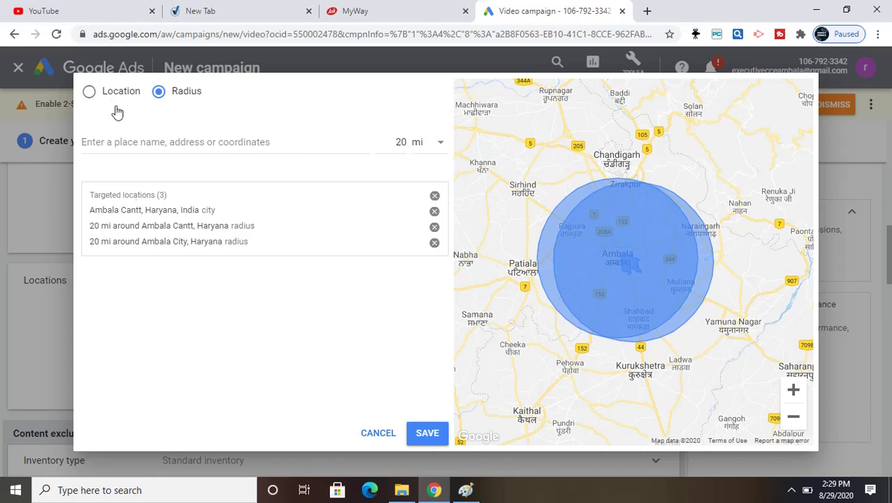
Step: Enter AMBALA CANTT as the center for another radius target
left_click(131, 144)
type("Z")
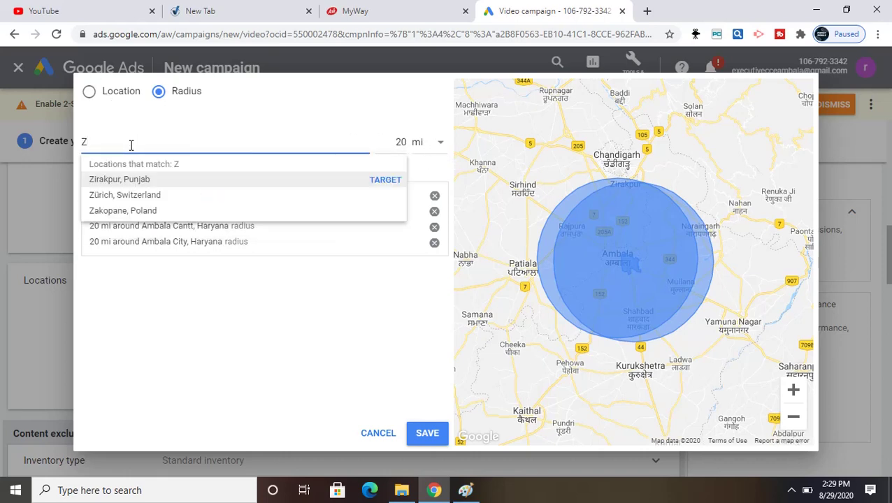
key("BackSpace")
type("AMBA")
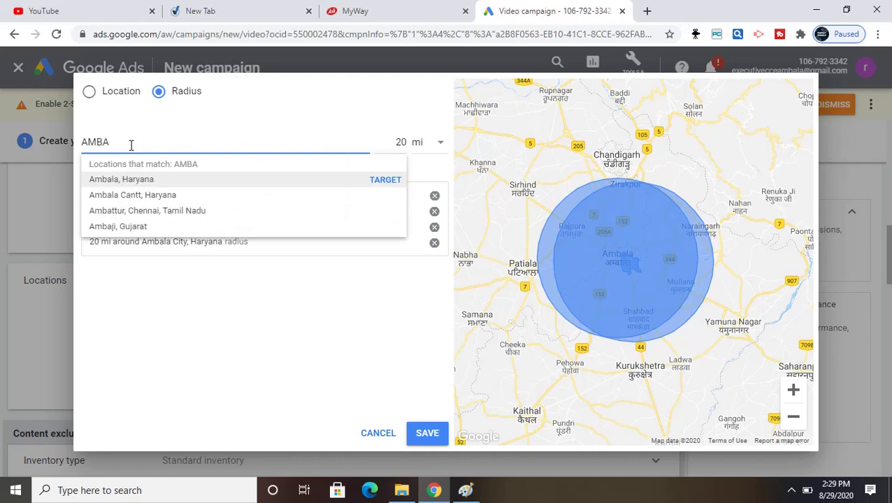
type("LA ")
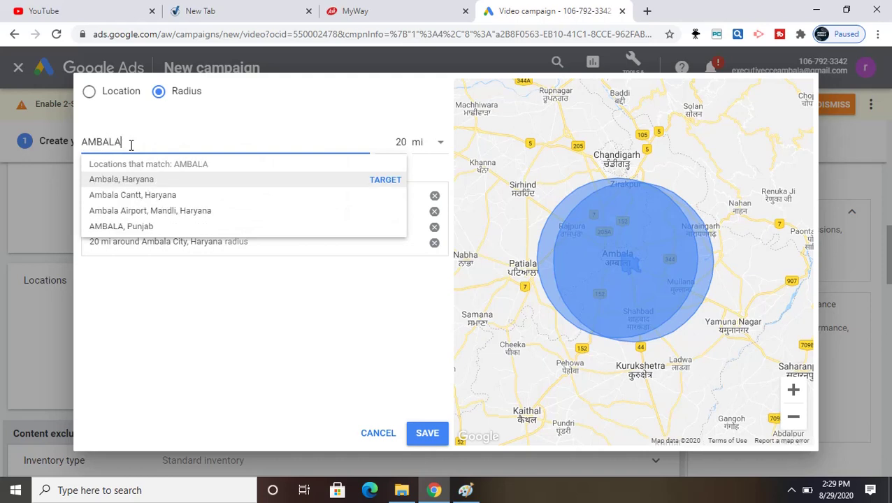
type("CAN")
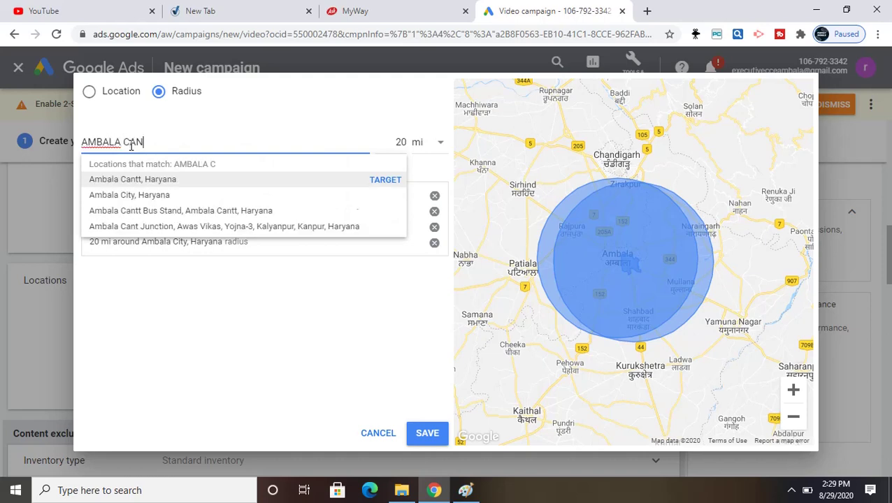
type("TT")
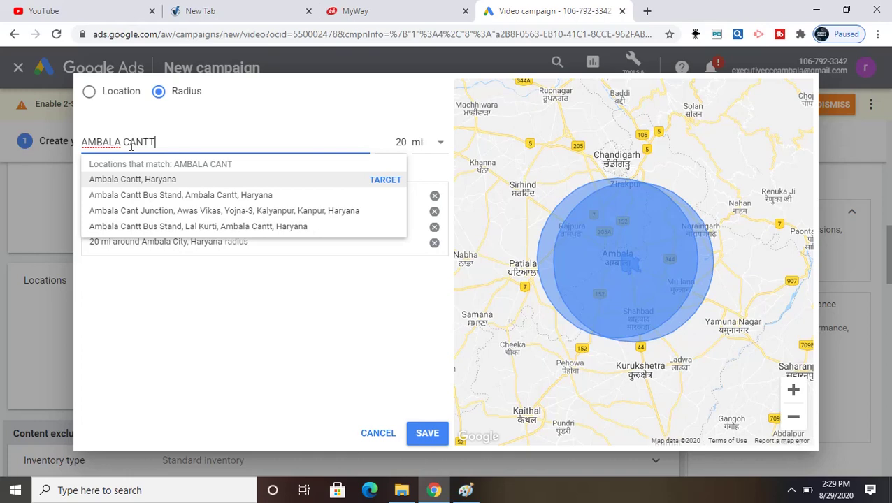
Step: Try setting the radius around AMBALA CANTT to 7 km, and discard the advanced location search
left_click(442, 144)
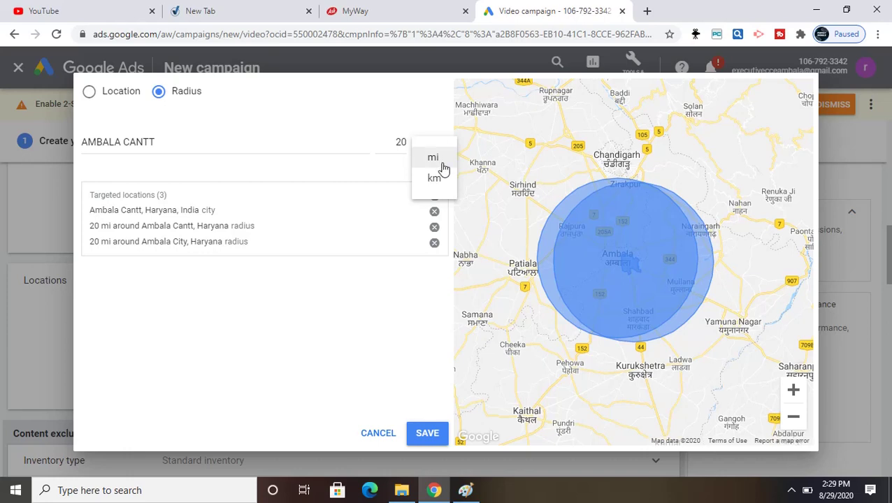
left_click(441, 178)
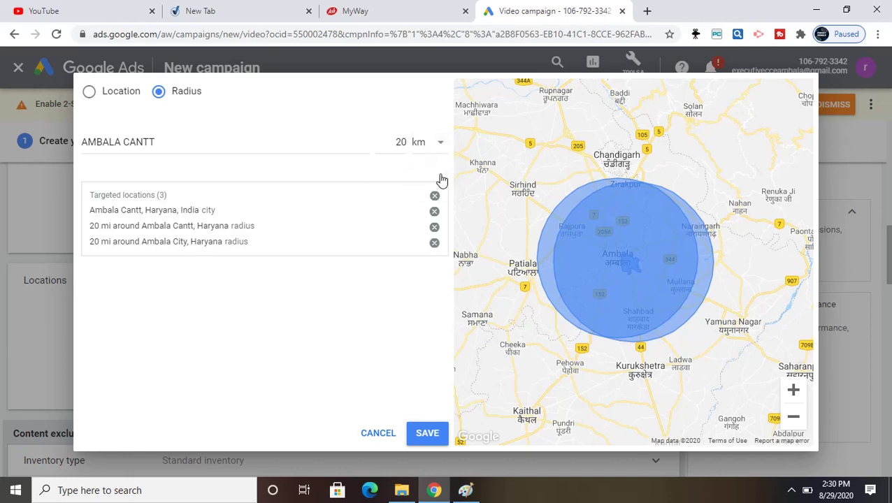
left_click(400, 145)
key("BackSpace")
key("BackSpace")
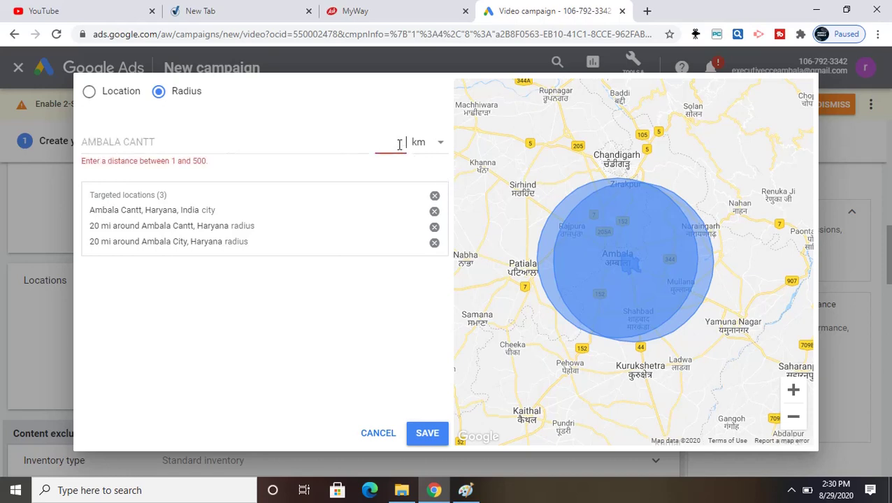
type("7")
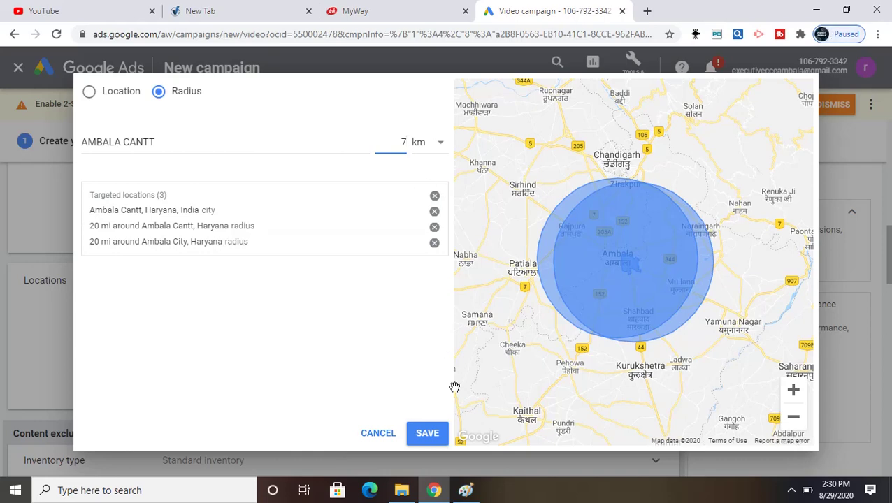
left_click(384, 434)
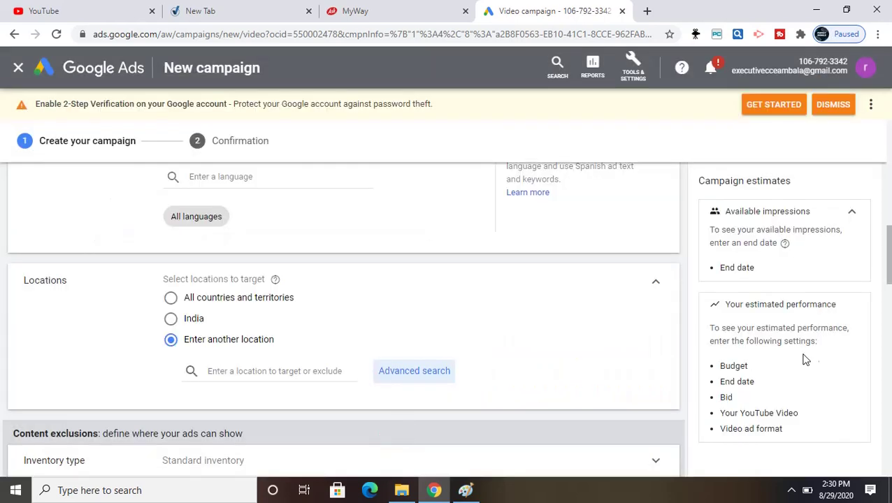
Step: Exclude the age groups 35 - 44, 45 - 54, 55 - 64 and 65+ from the ad group's demographic targeting
left_click_drag(890, 272, 890, 337)
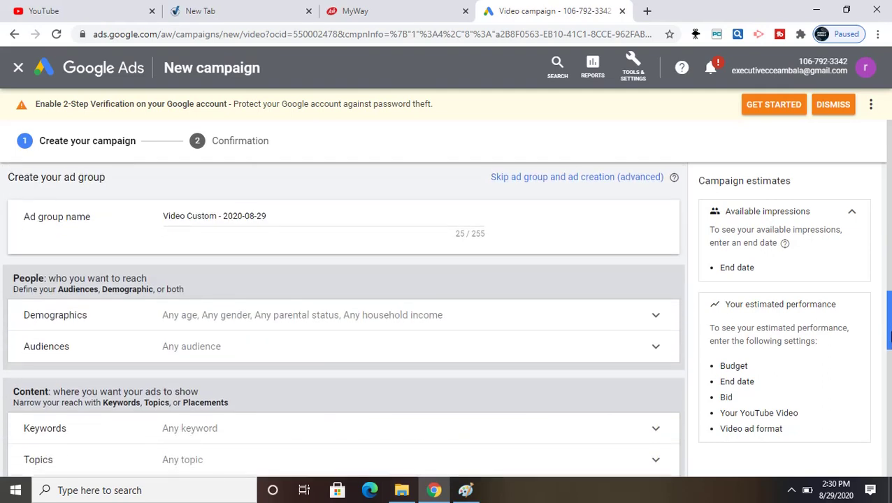
left_click(467, 310)
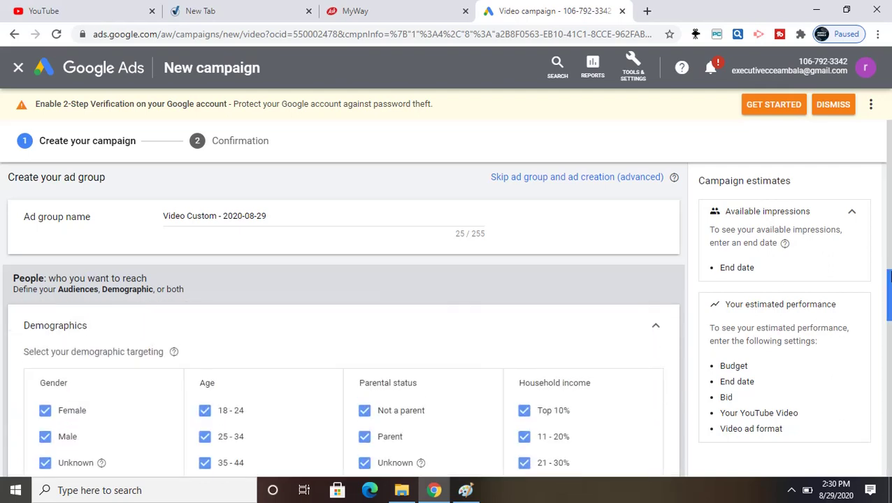
left_click_drag(890, 277, 889, 304)
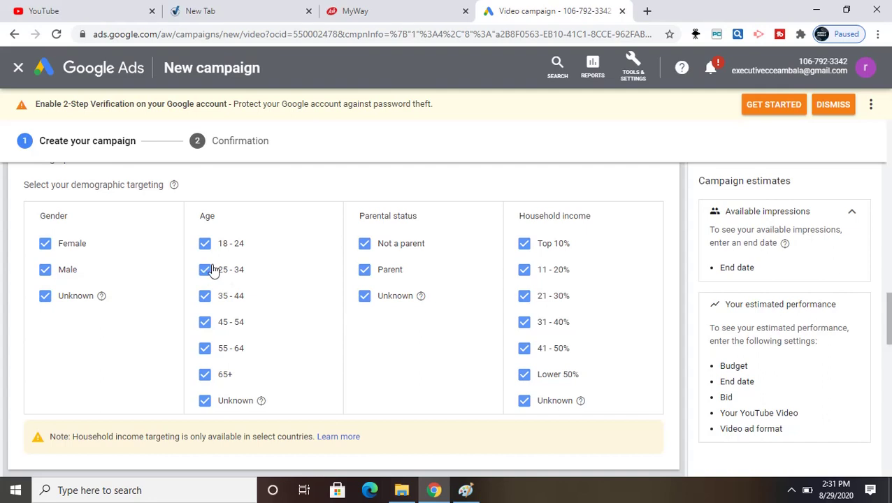
left_click(205, 296)
left_click(204, 326)
left_click(204, 350)
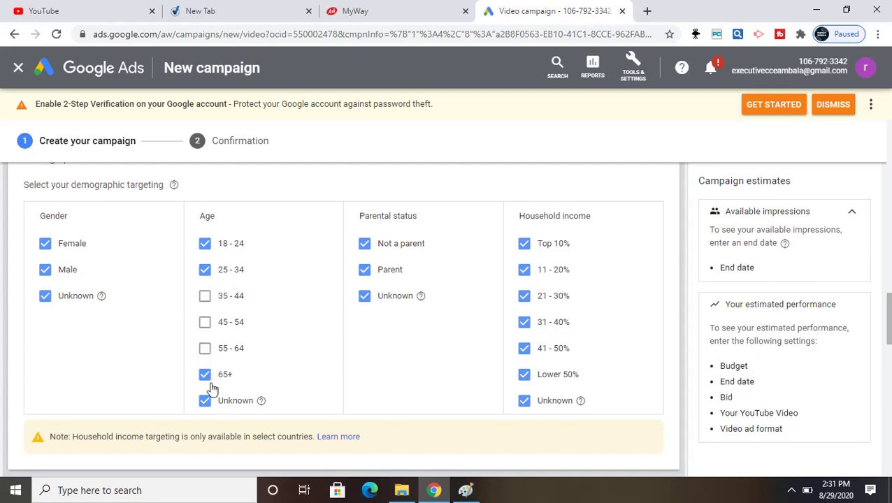
left_click(206, 380)
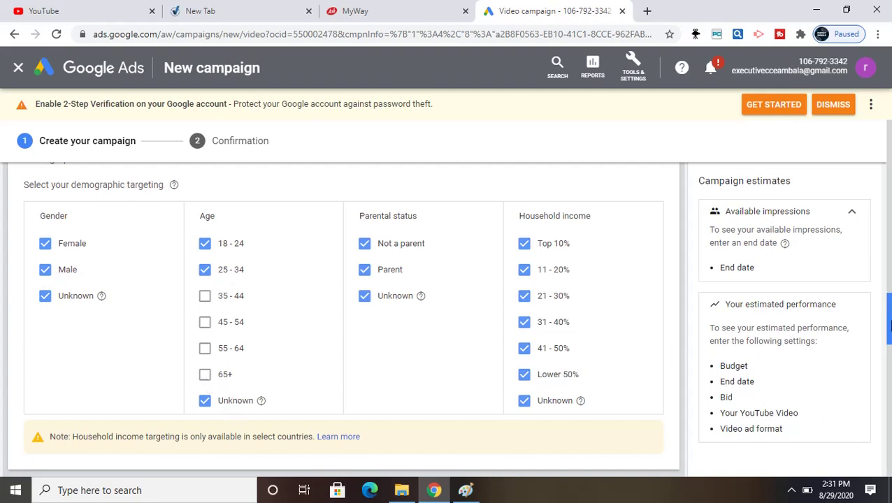
Step: Add PUBG as a keyword in the ad group's content targeting
left_click_drag(889, 325, 889, 353)
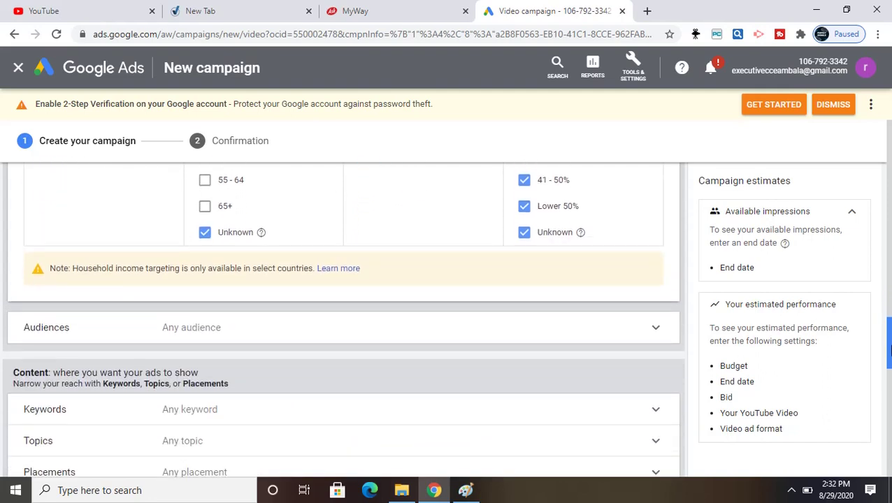
left_click_drag(890, 353, 890, 376)
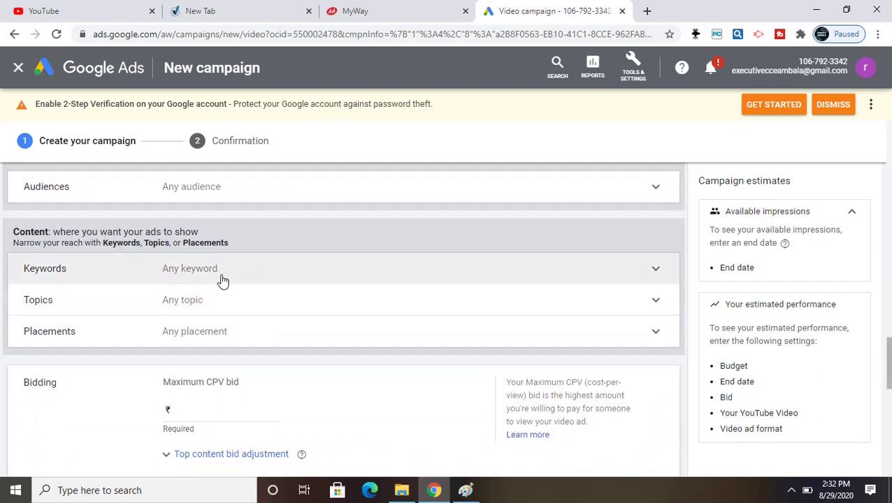
left_click(223, 281)
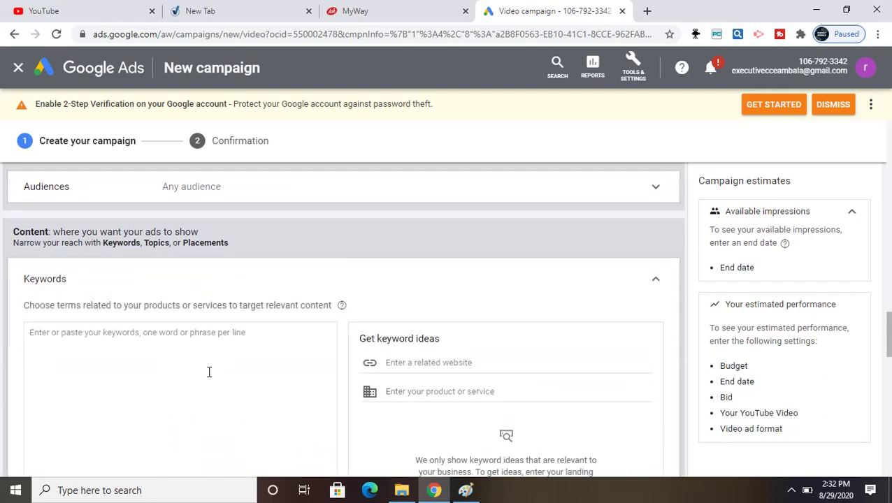
left_click(202, 350)
type("PUBG")
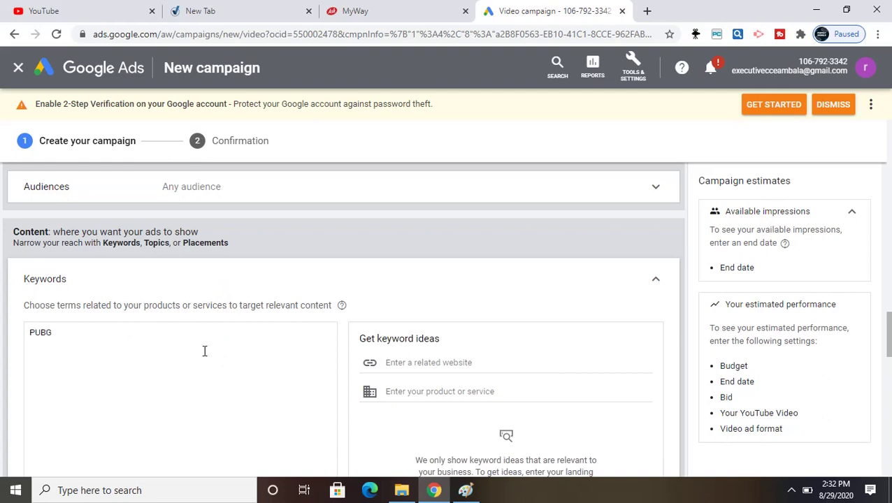
Step: Get keyword ideas from the related website PUBG.COM
left_click(430, 364)
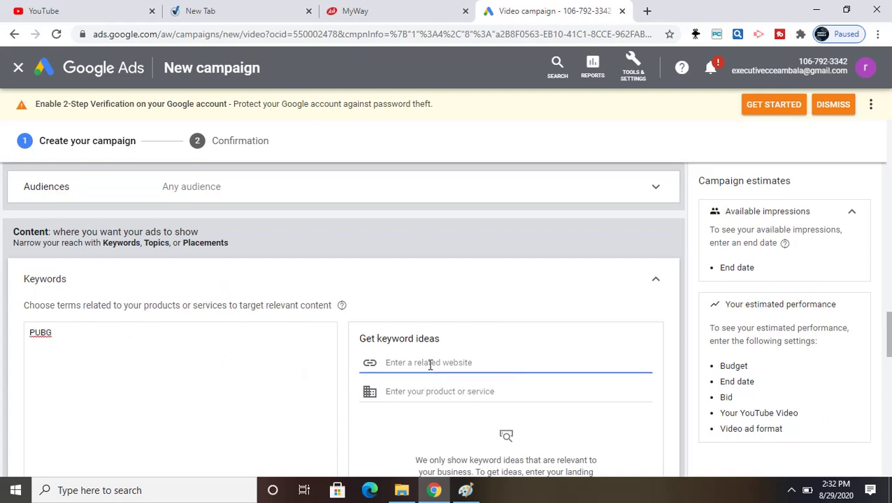
type("PUBG.COM")
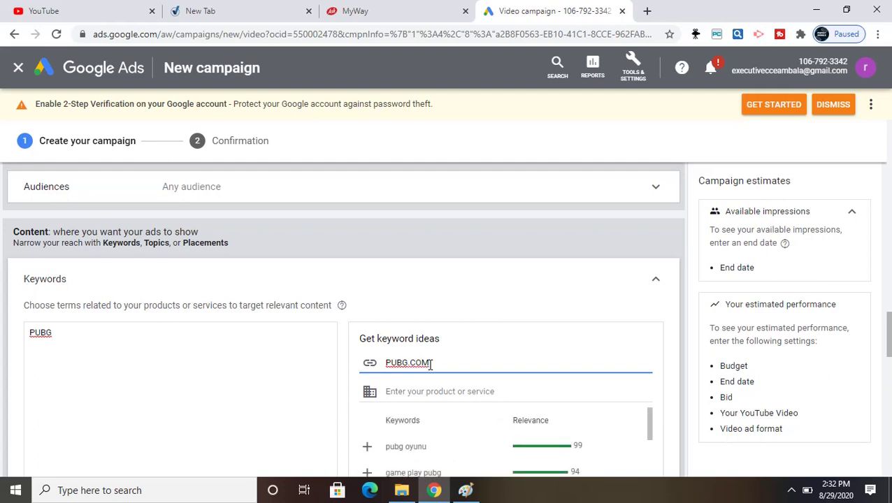
left_click_drag(889, 328, 889, 340)
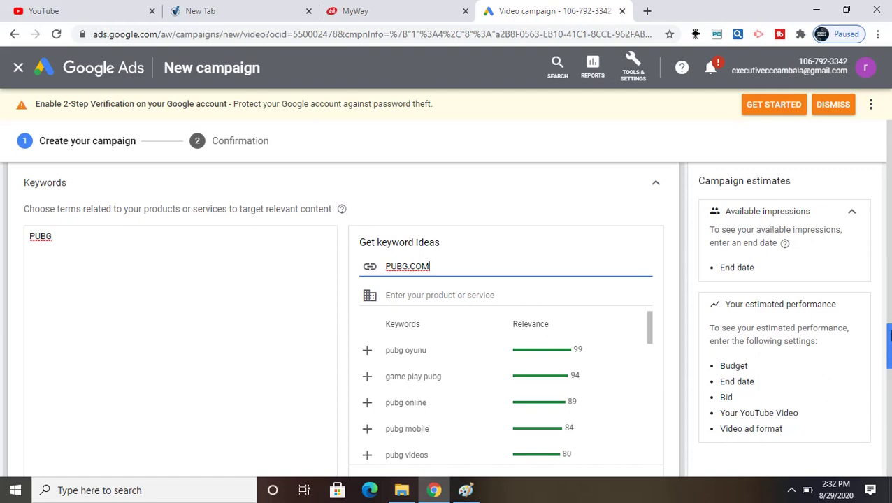
Step: Expand the ad group's Topics targeting and examine the available topic categories
scroll(889, 357, "down", 3)
scroll(889, 357, "down", 1)
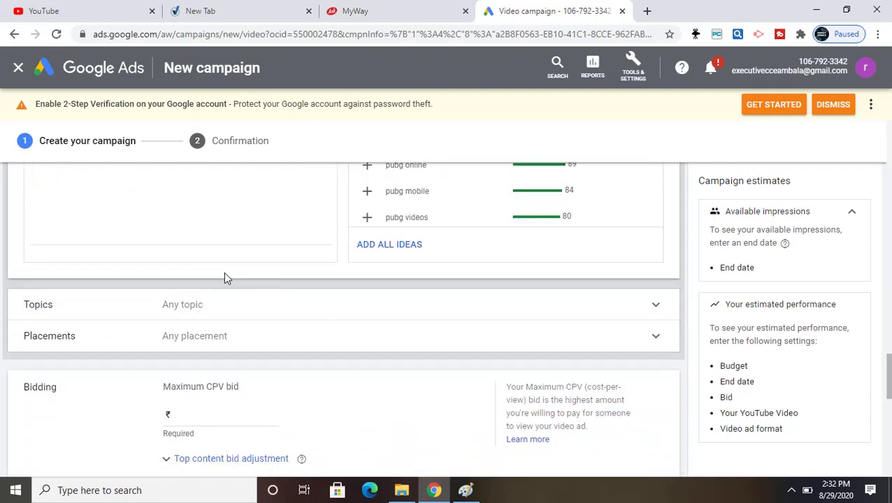
left_click(226, 307)
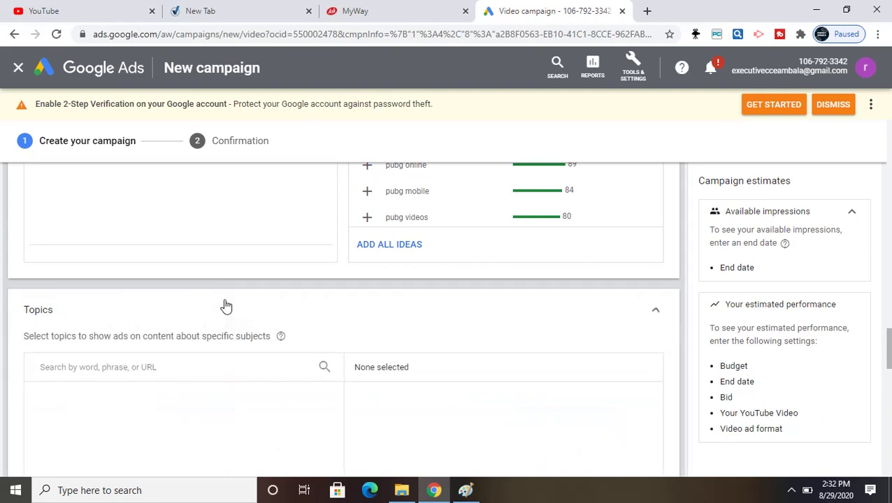
scroll(890, 368, "down", 3)
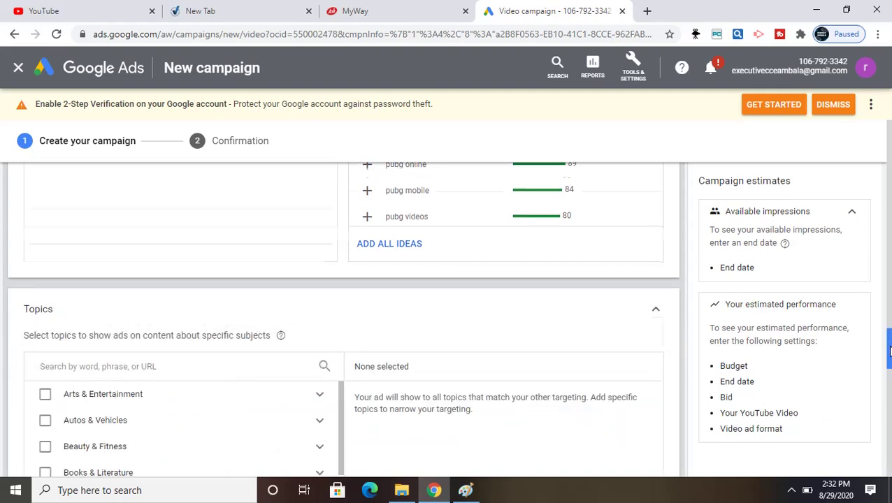
left_click_drag(889, 369, 889, 364)
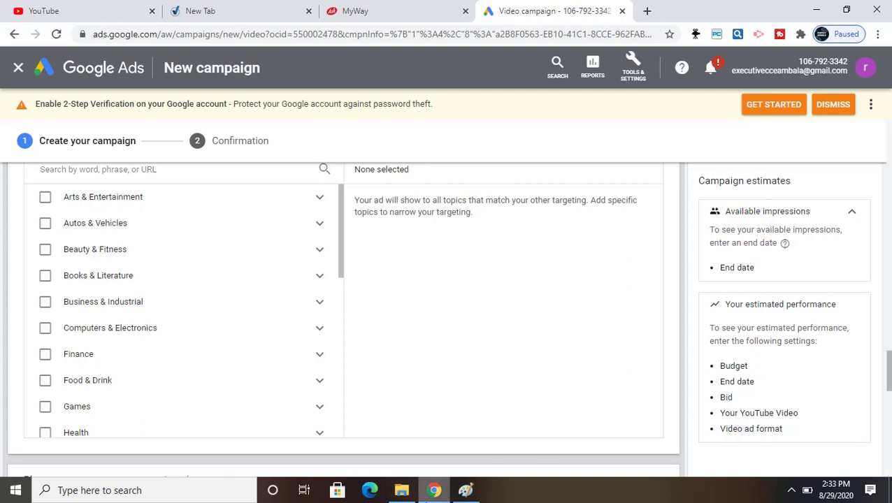
Step: Target the Games topic in the ad group and expand its Placements targeting
left_click(46, 406)
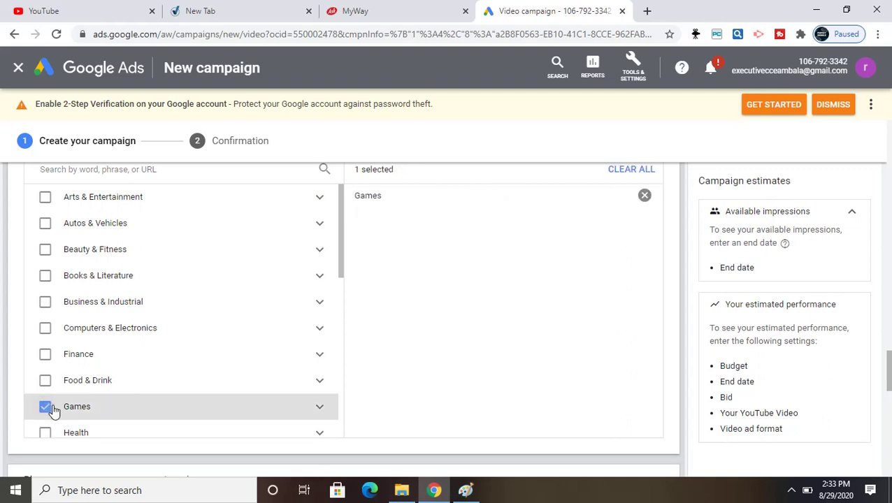
mouse_move(343, 252)
left_mouse_down()
mouse_move(356, 435)
mouse_move(346, 398)
mouse_move(348, 432)
mouse_move(338, 299)
mouse_move(341, 213)
left_mouse_up()
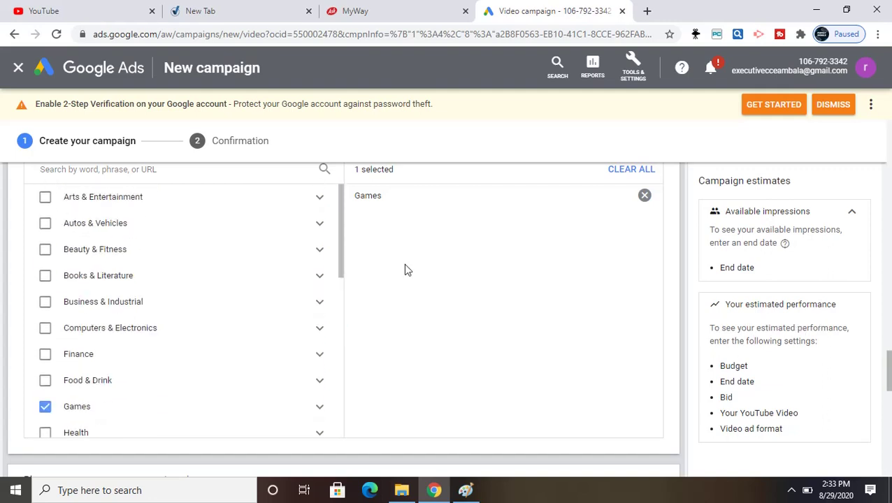
left_click_drag(890, 388, 886, 407)
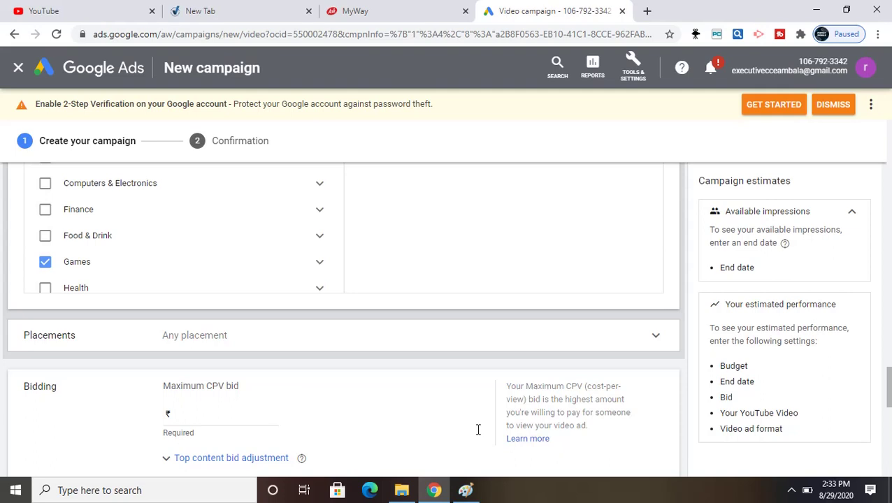
left_click(240, 336)
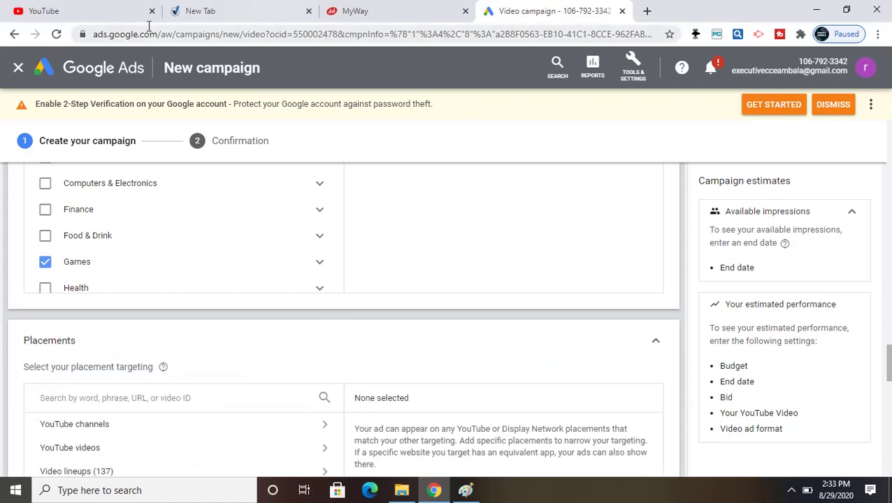
Step: Switch to YouTube, open the video "sc0ut vs BridgeCamp | 1v10? || Pubg Mobile" and copy its video URL once the ad is skipped
left_click(82, 8)
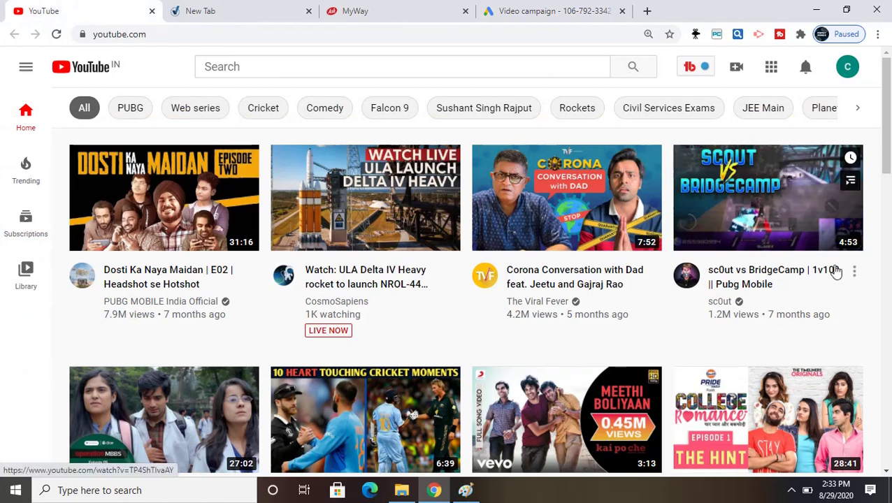
left_click(789, 219)
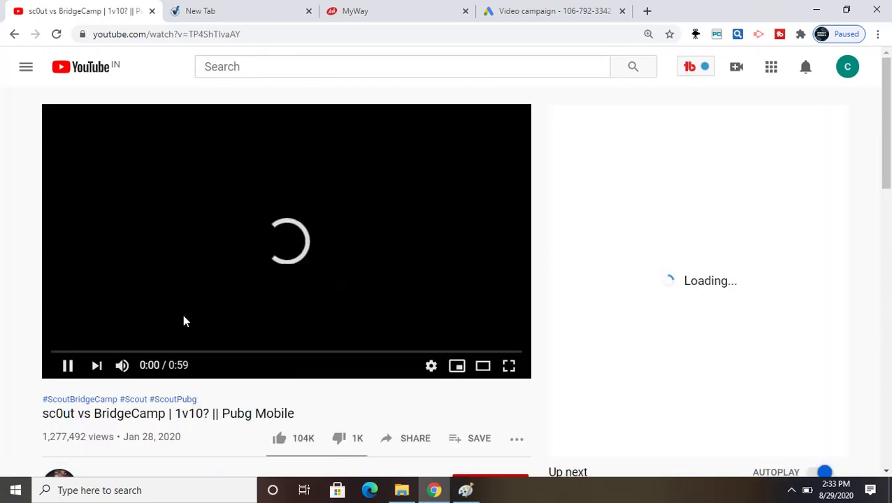
left_click(70, 366)
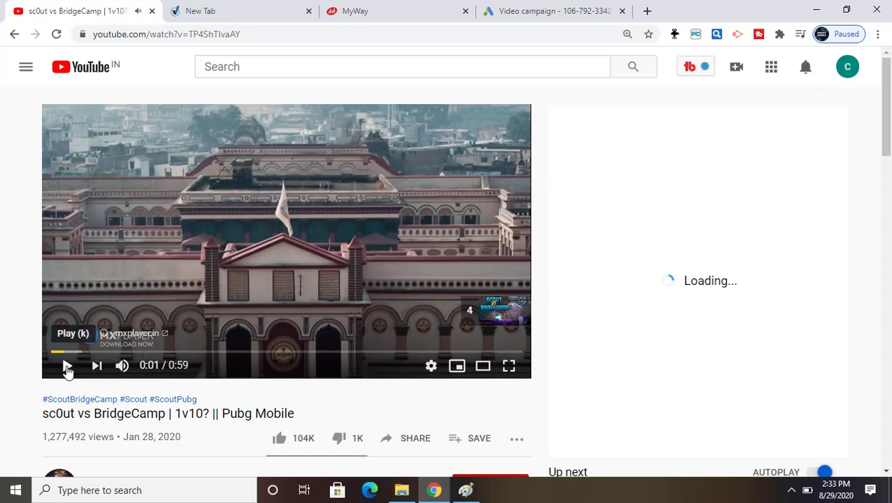
right_click(262, 171)
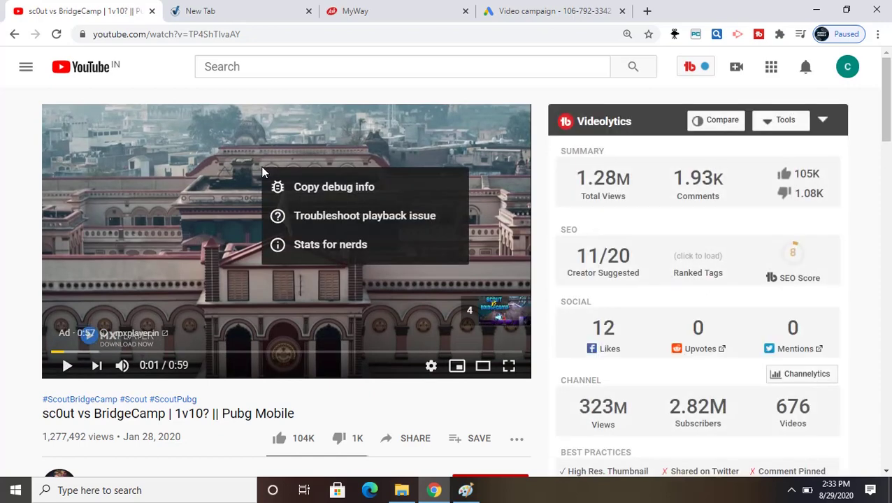
left_click(205, 271)
left_click(262, 280)
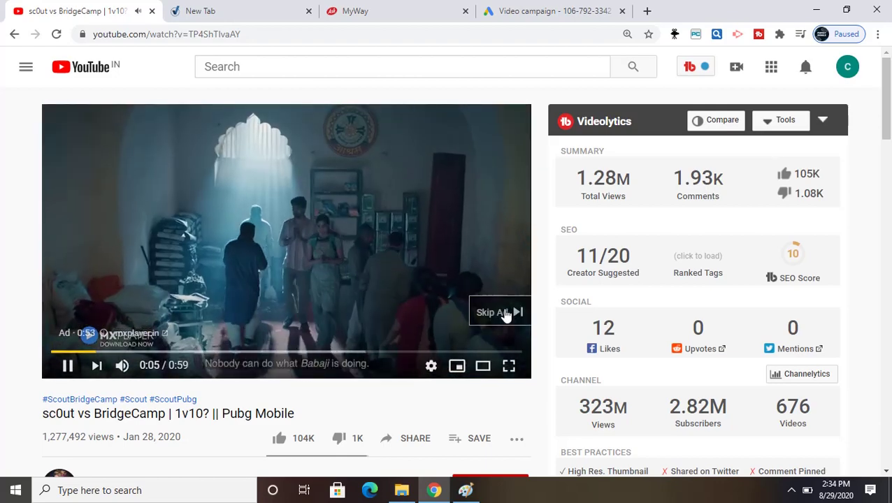
left_click(504, 313)
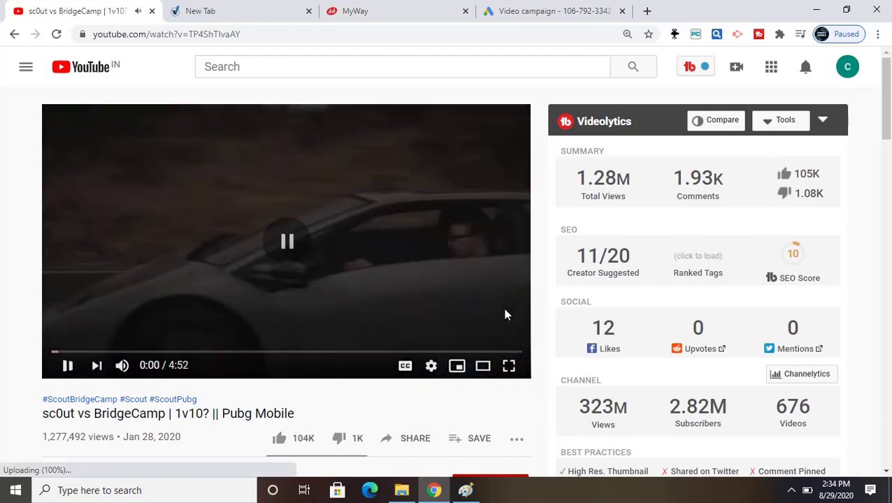
right_click(248, 176)
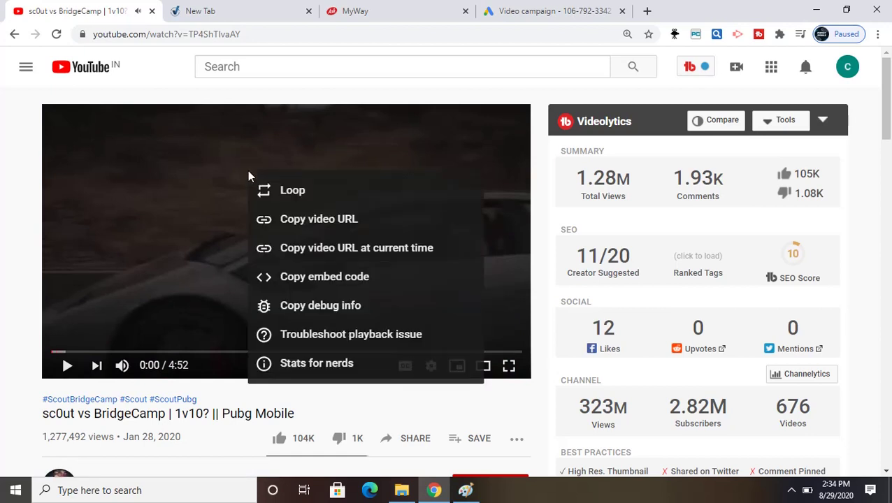
left_click(288, 221)
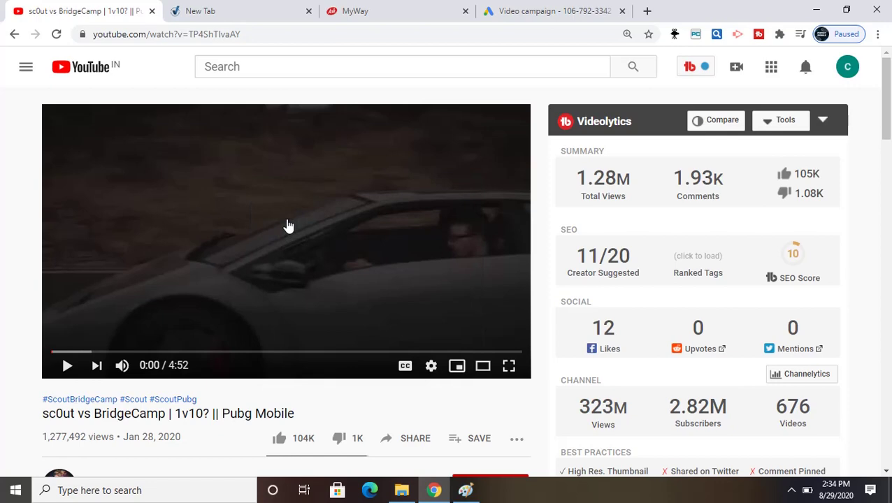
left_click(530, 7)
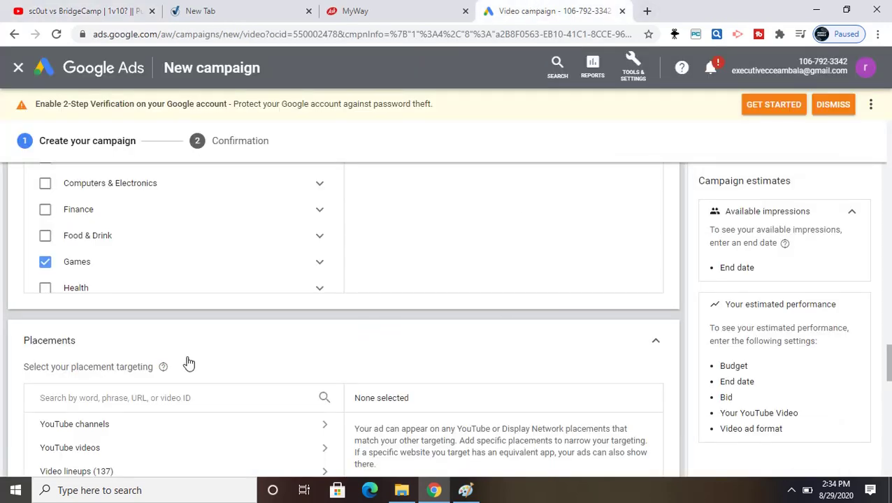
left_click(183, 398)
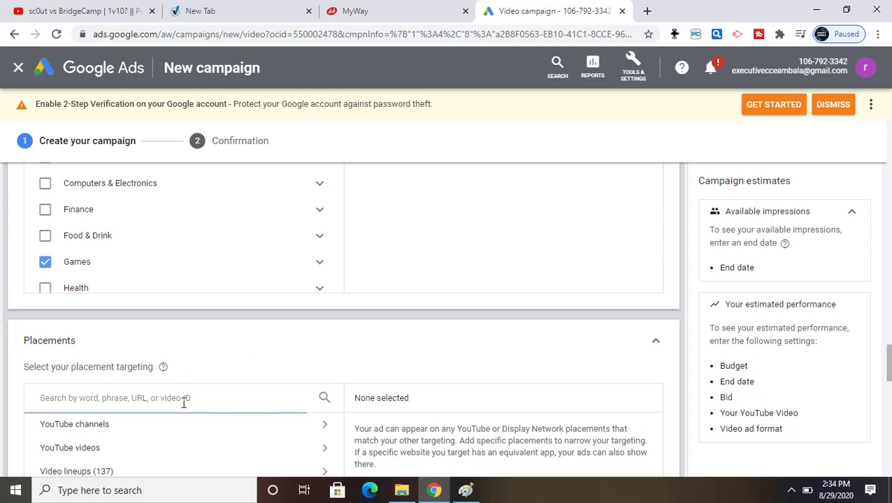
key("ctrl+v")
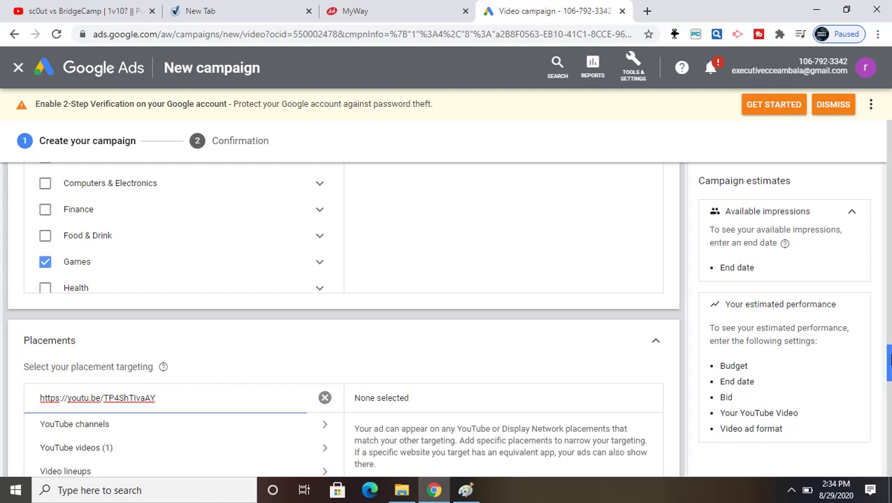
scroll(889, 359, "down", 1)
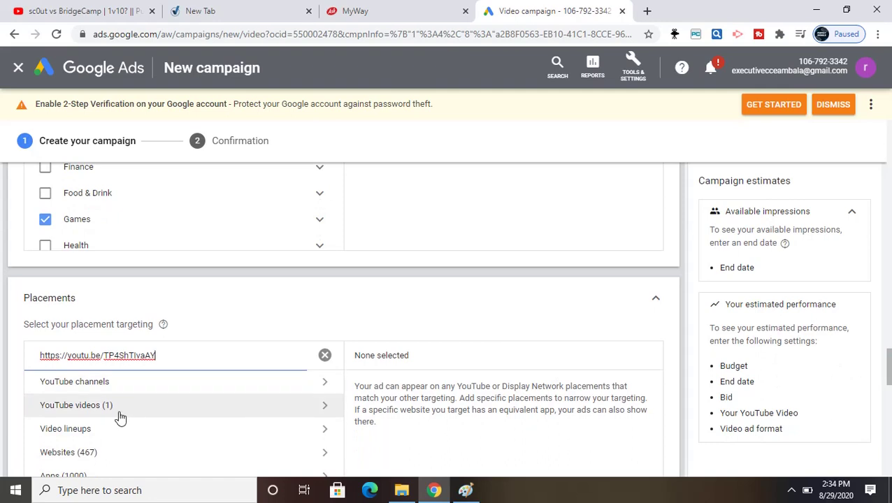
left_click(120, 415)
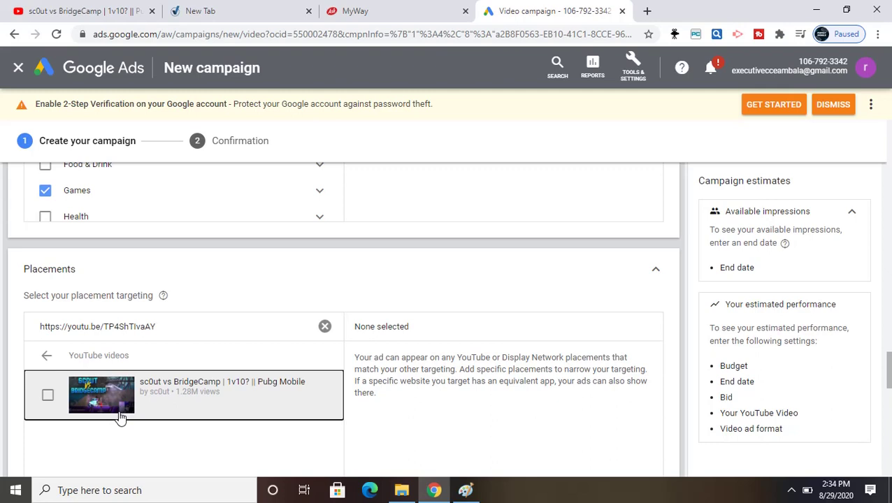
left_click(48, 396)
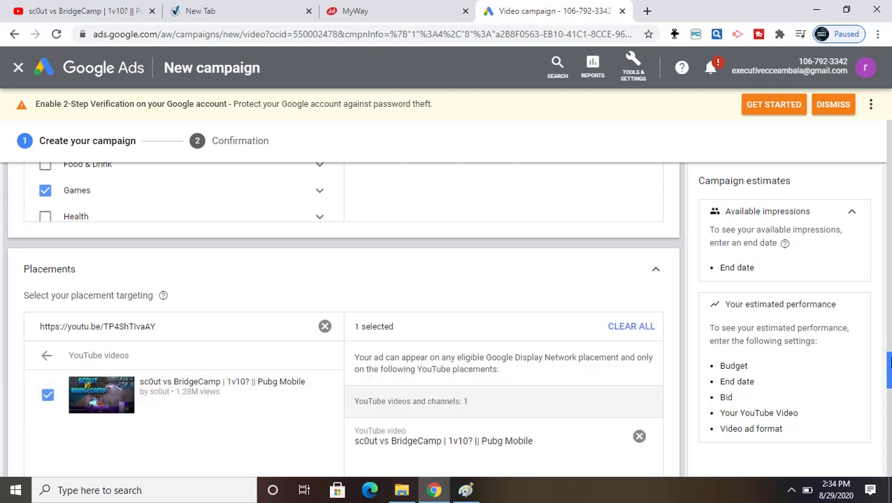
Step: Deselect the YouTube video placement and open the YouTube channels placement category
mouse_move(889, 363)
left_mouse_down()
mouse_move(889, 441)
mouse_move(889, 252)
mouse_move(889, 375)
left_mouse_up()
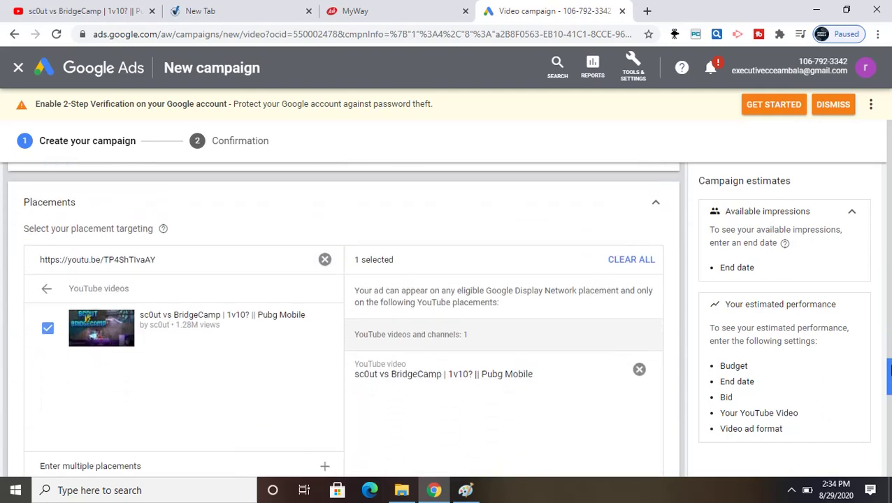
left_click(48, 327)
left_click(47, 296)
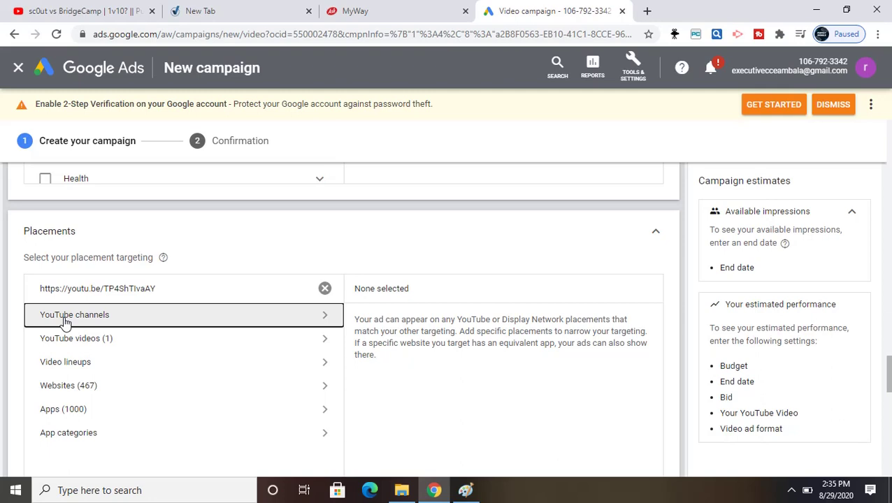
left_click(66, 320)
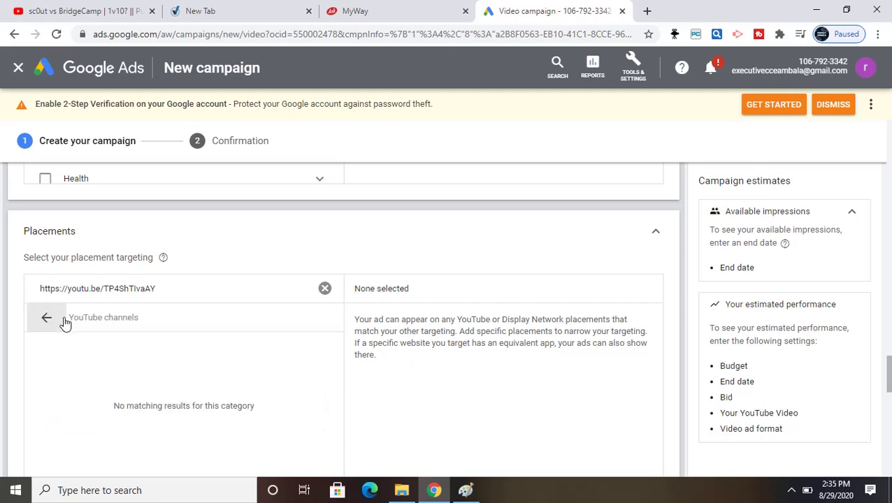